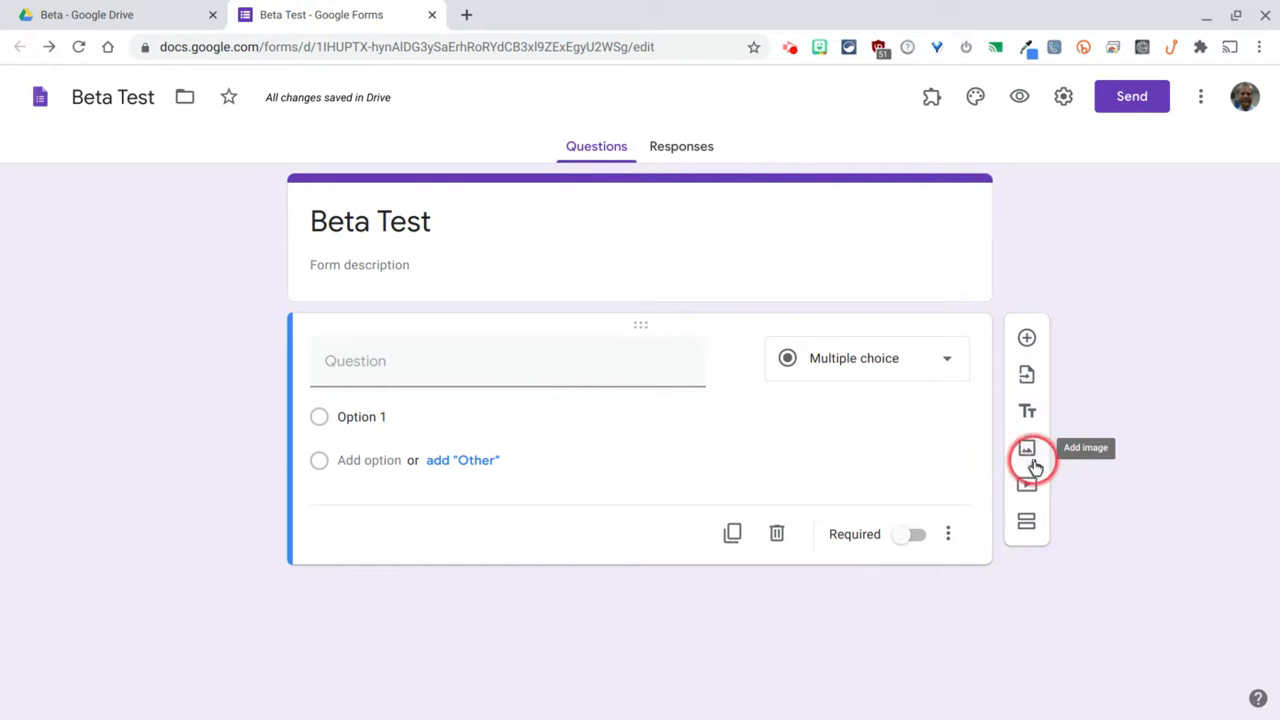
Add a blank question above the existing one and delete the lower blank question.
{"action": "left_click", "coordinate": [1029, 340]}
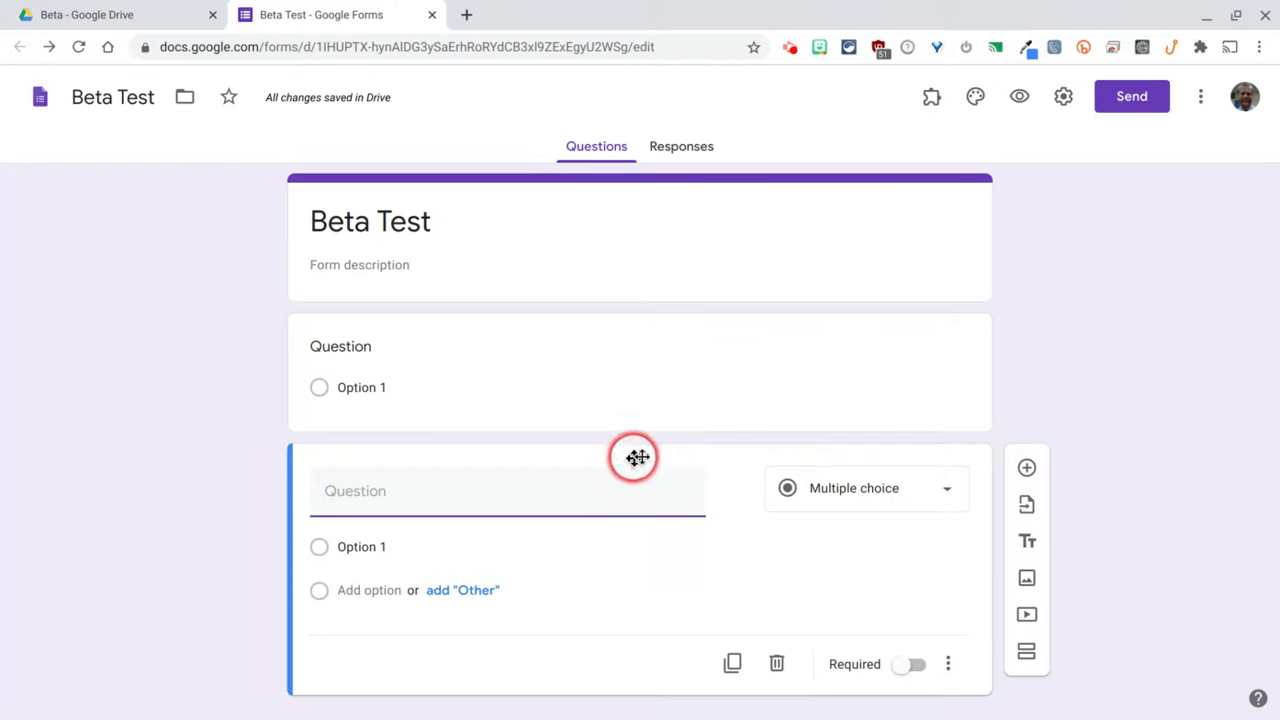
{"action": "left_click_drag", "start_coordinate": [645, 456], "coordinate": [645, 318]}
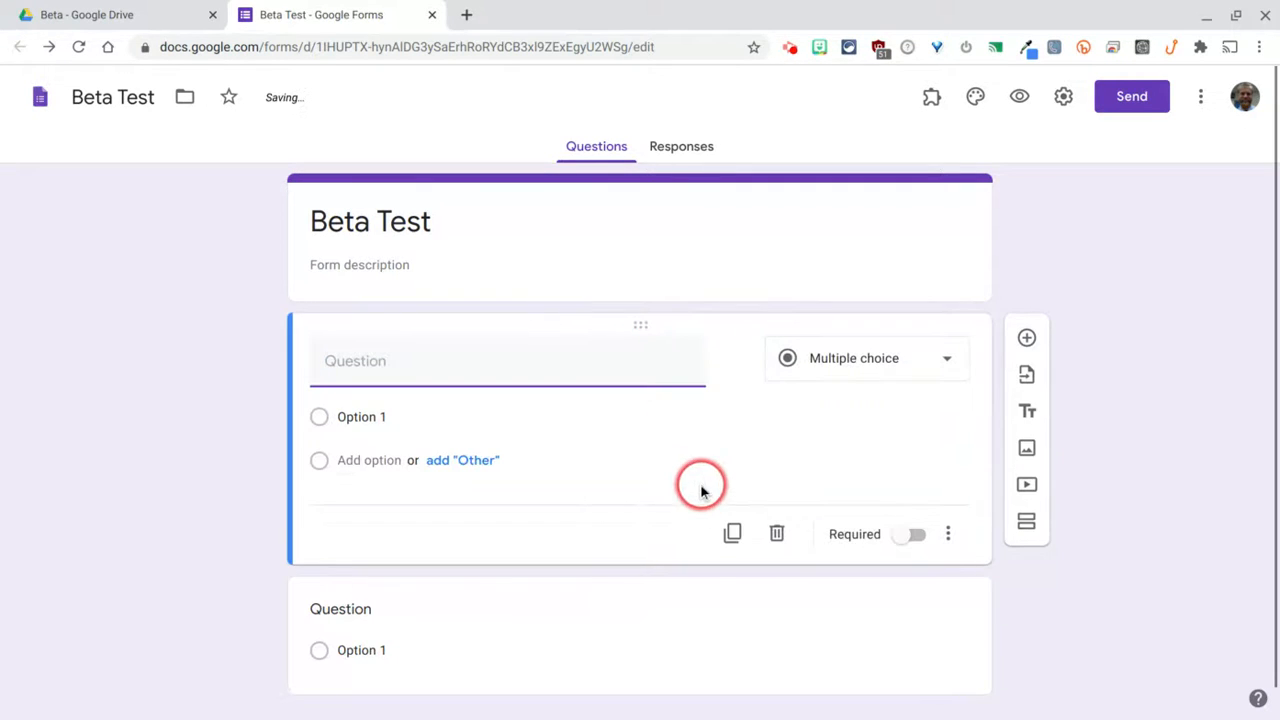
{"action": "left_click", "coordinate": [708, 618]}
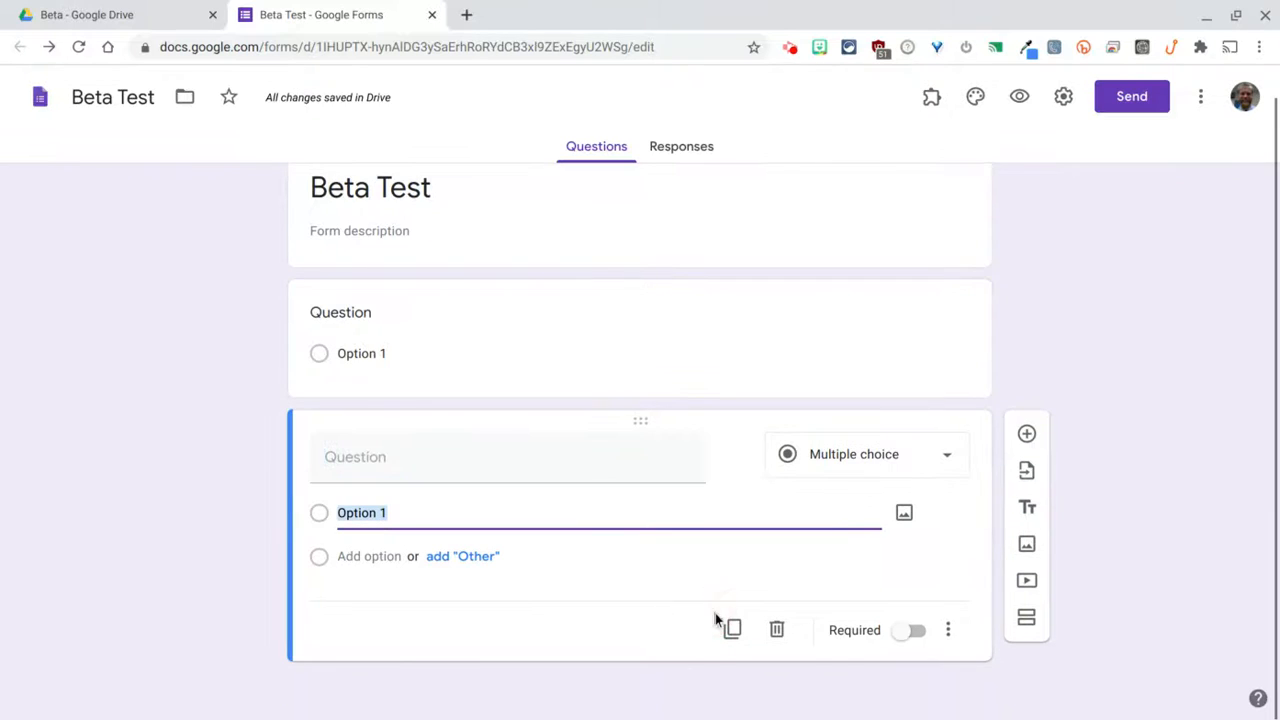
{"action": "left_click", "coordinate": [775, 628]}
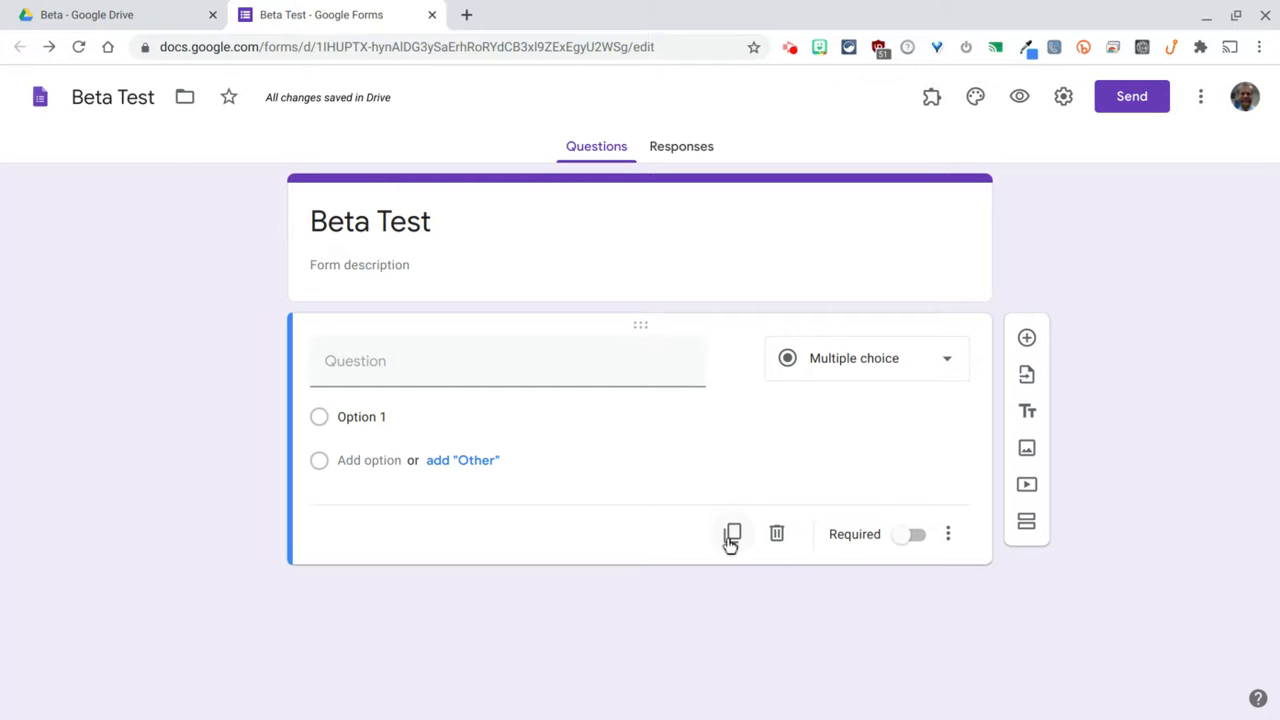
Make the blank question required and try submitting the previewed form without an answer.
{"action": "left_click", "coordinate": [912, 538]}
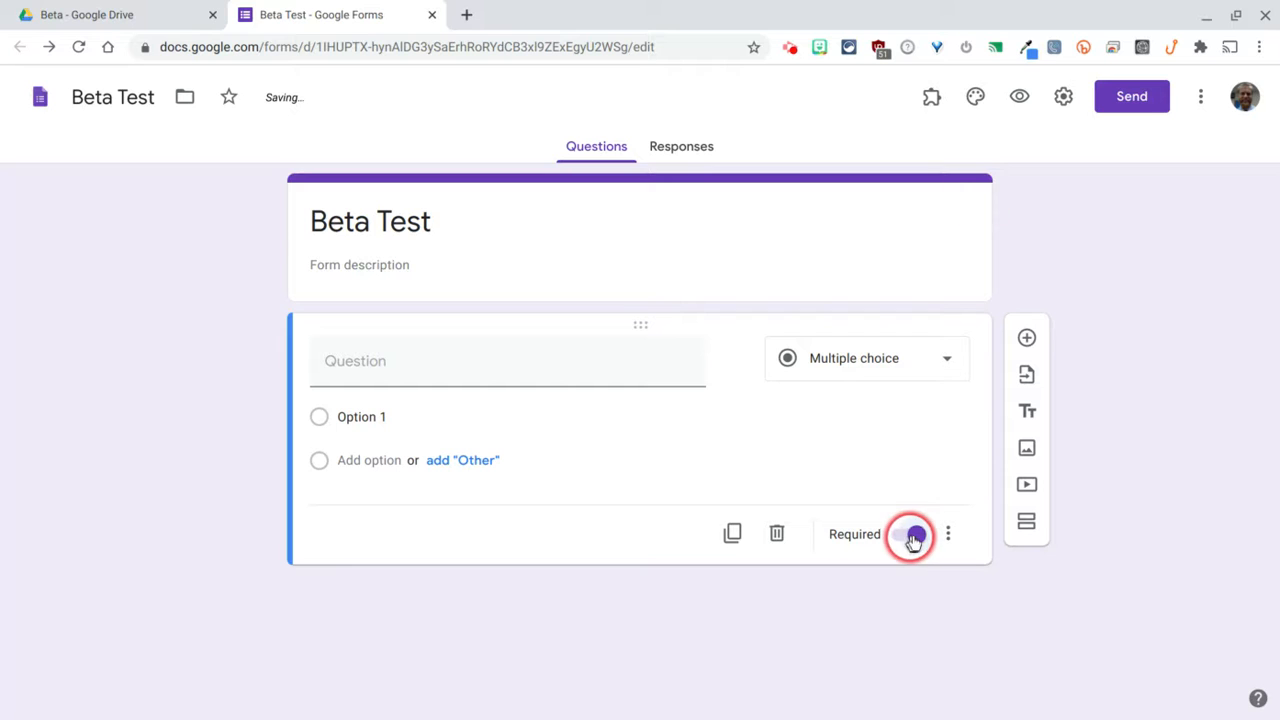
{"action": "left_click", "coordinate": [1016, 101]}
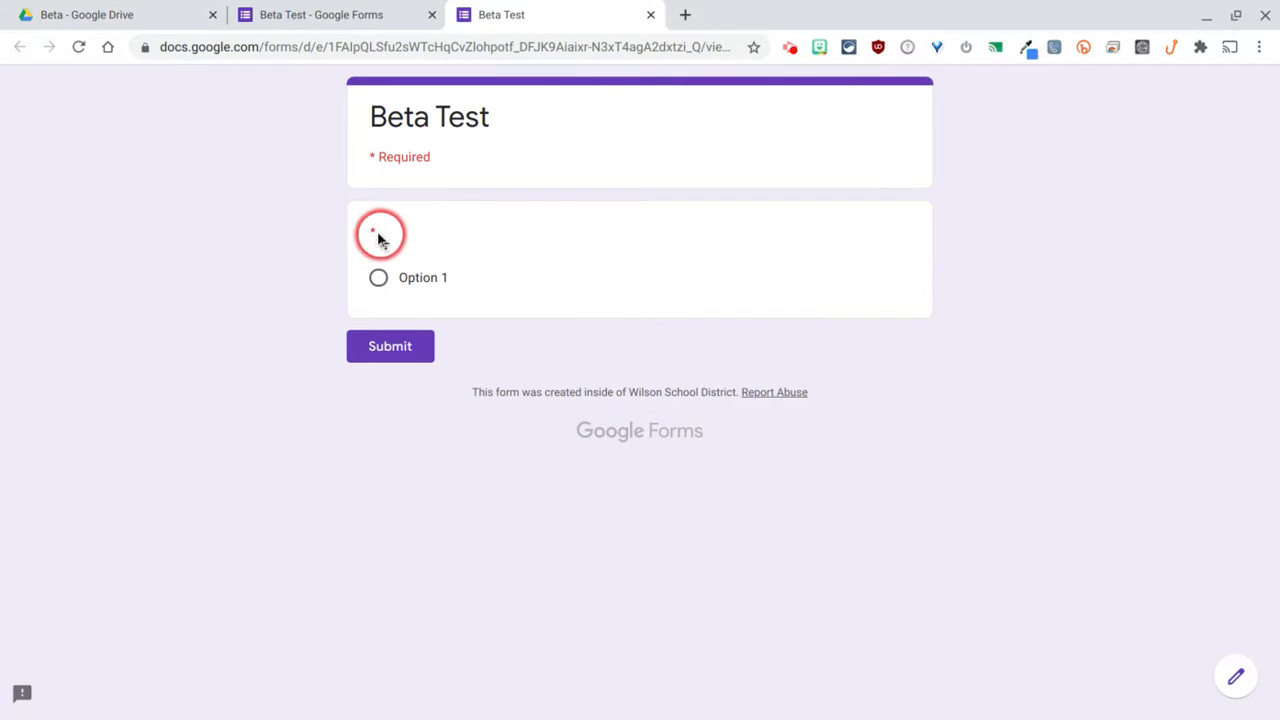
{"action": "left_click", "coordinate": [416, 344]}
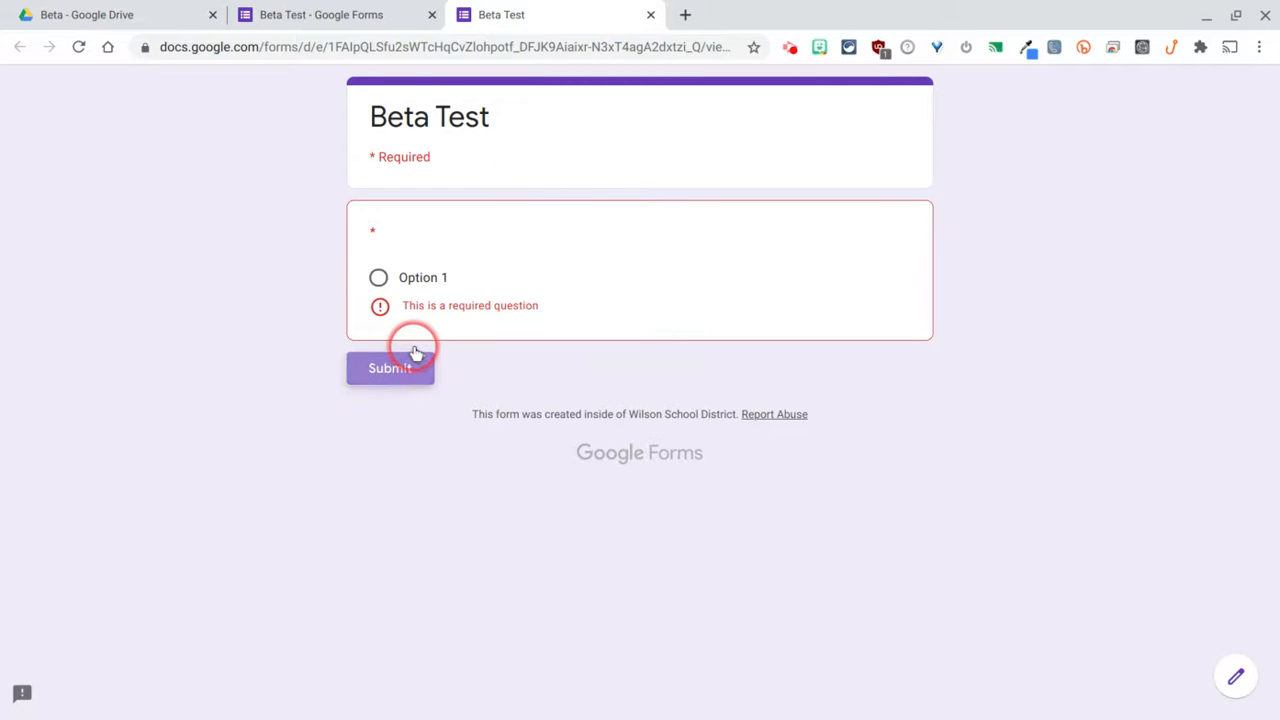
{"action": "left_click", "coordinate": [651, 15]}
Set the required question's text to "Describe where you grew up.".
{"action": "left_click", "coordinate": [500, 374]}
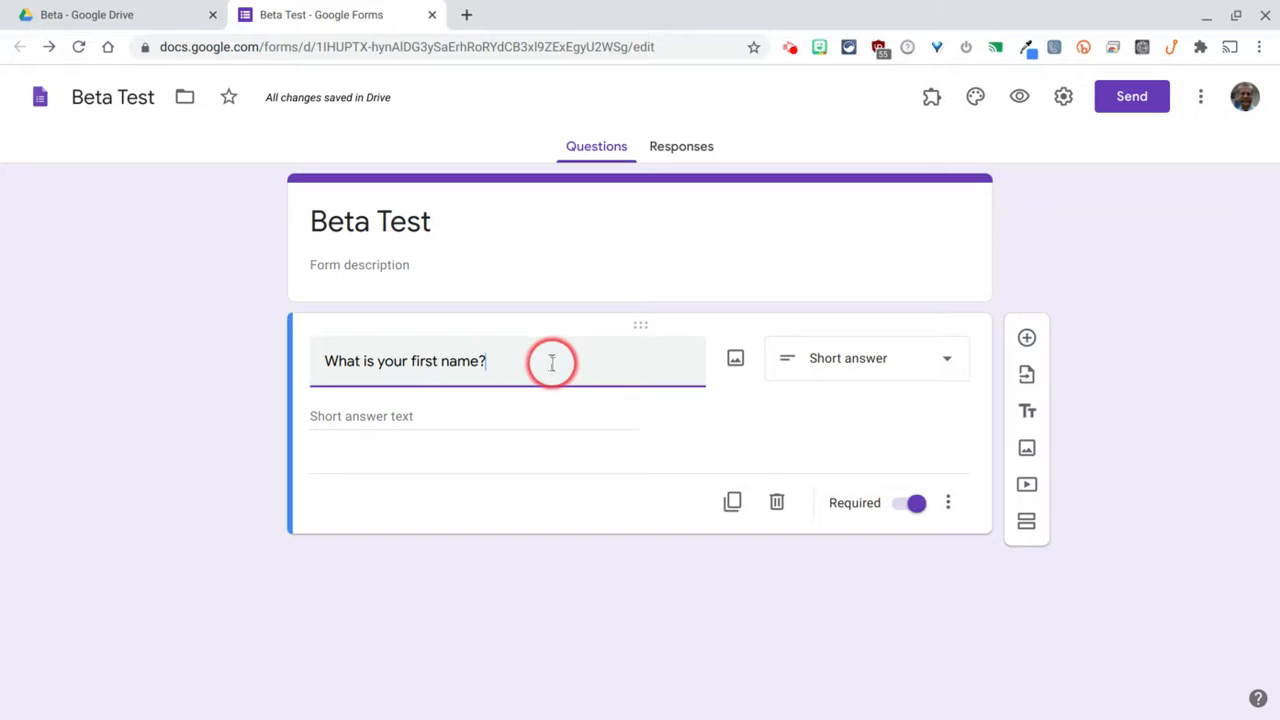
{"action": "left_click_drag", "start_coordinate": [549, 366], "coordinate": [322, 371]}
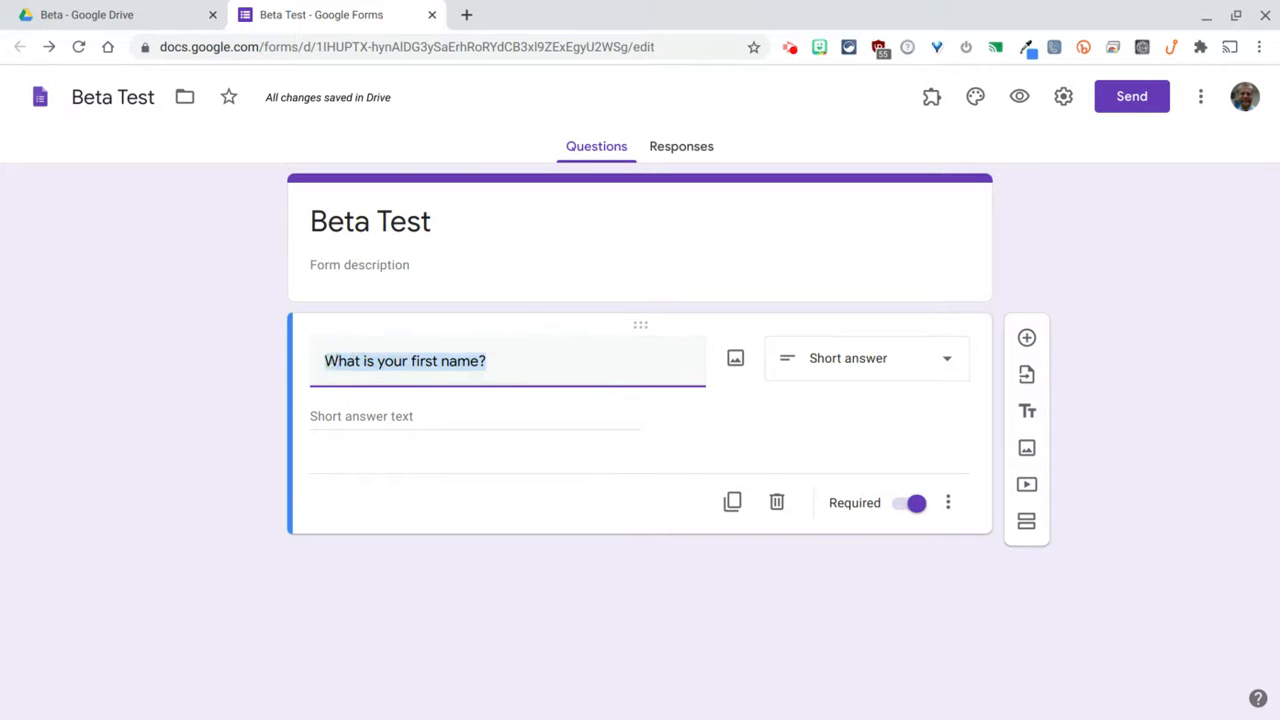
{"action": "type", "text": "Des"}
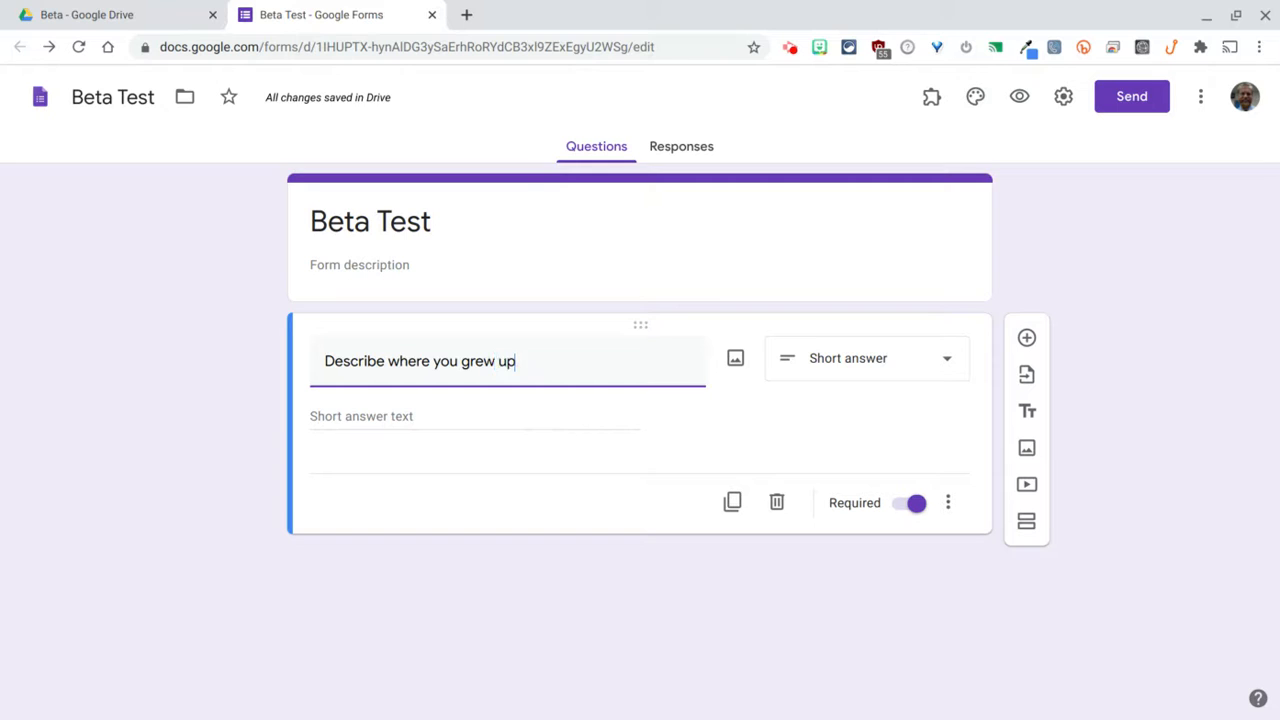
{"action": "type", "text": "cribe where you grew up."}
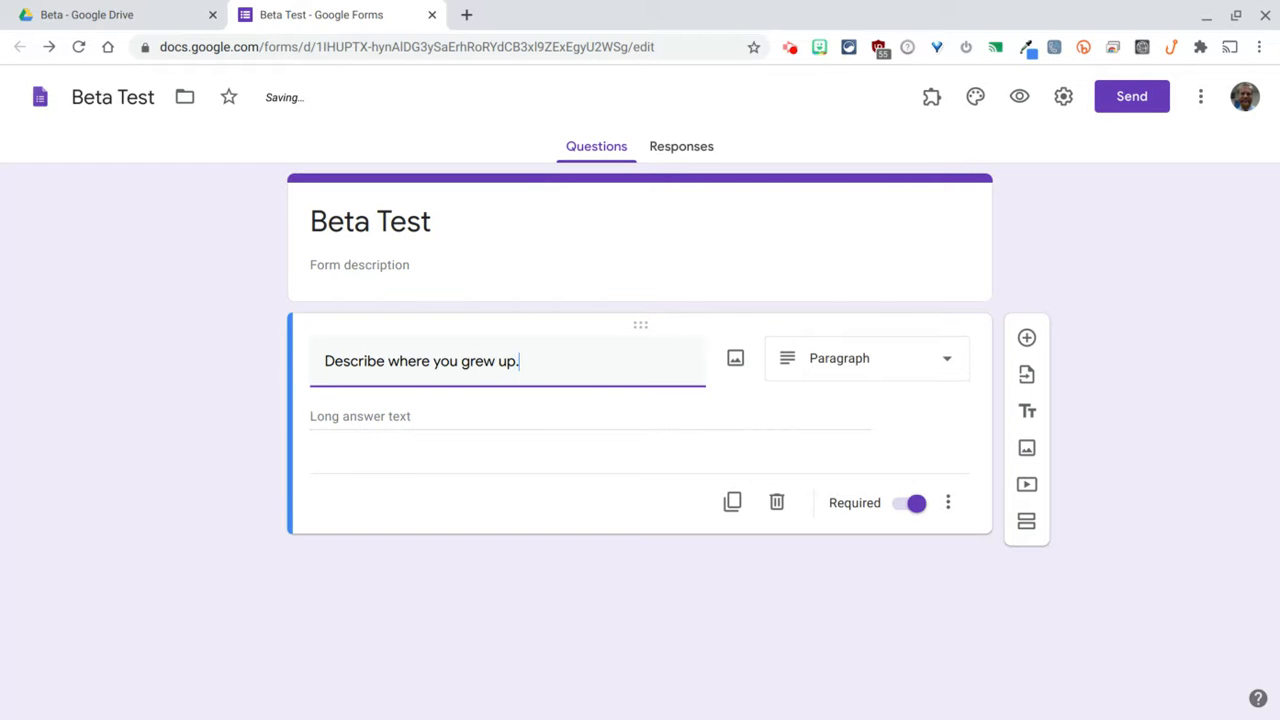
{"action": "left_click", "coordinate": [888, 359]}
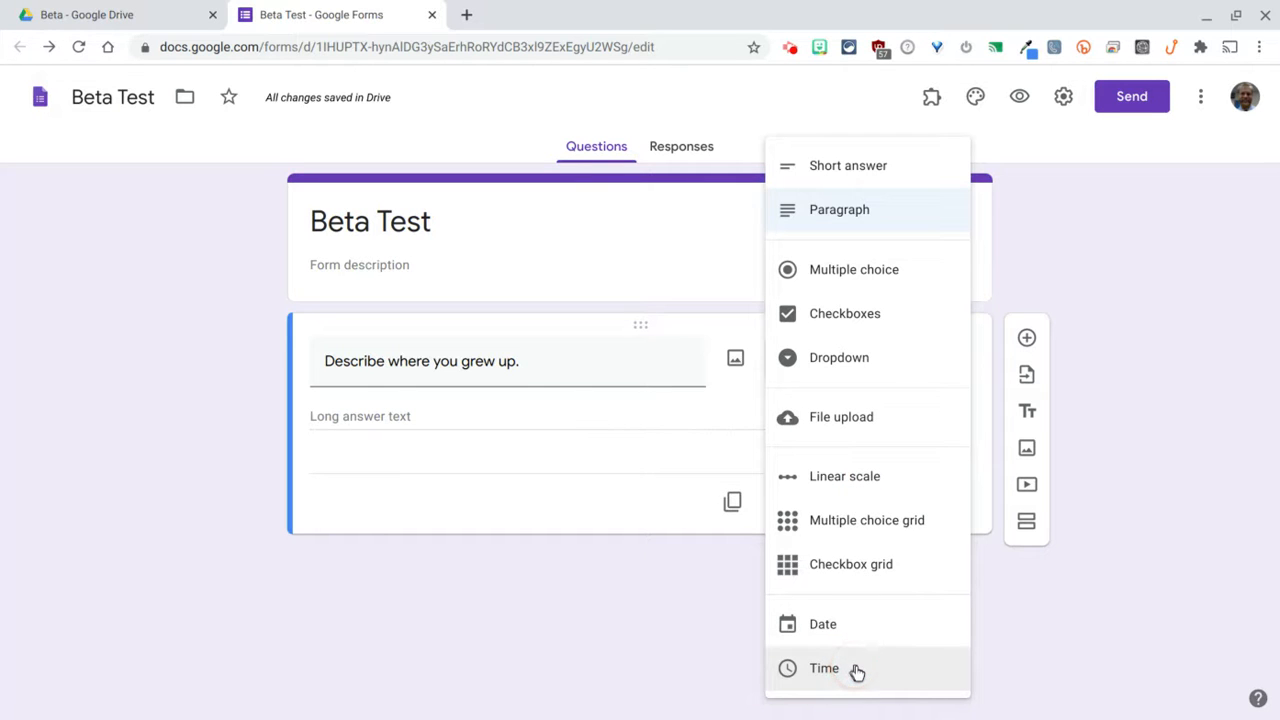
{"action": "left_click", "coordinate": [569, 376]}
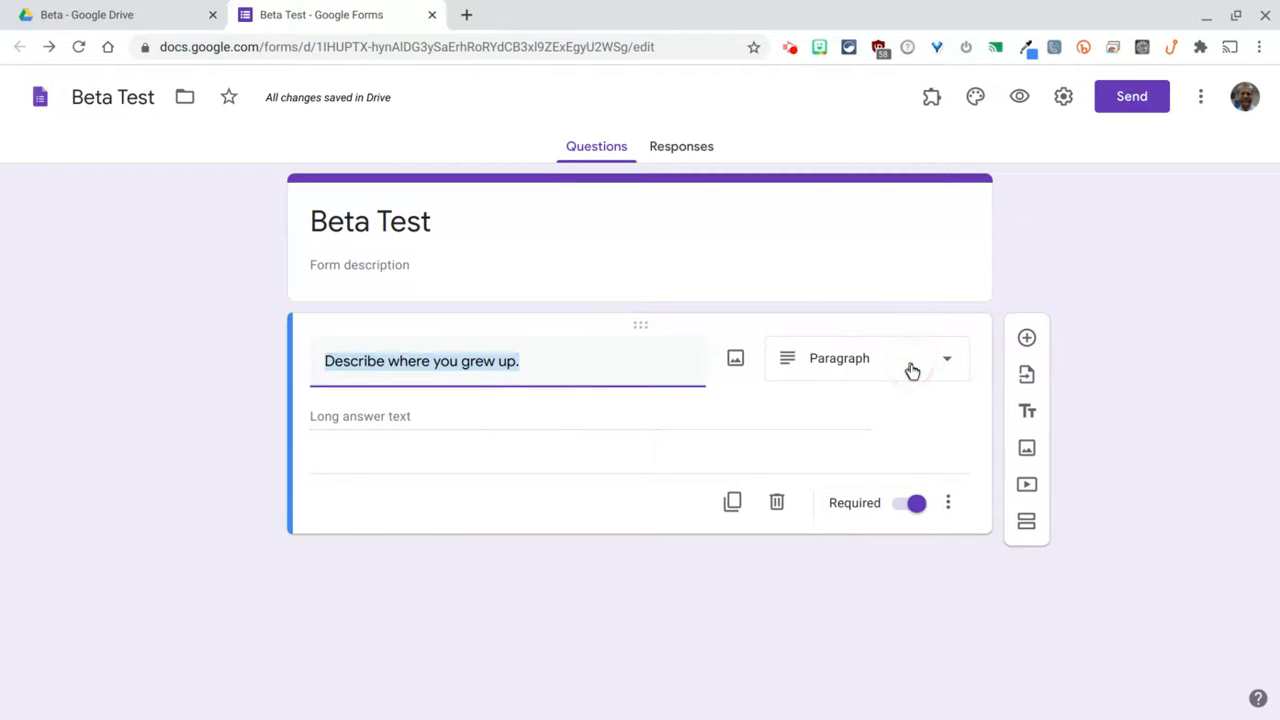
Duplicate the paragraph question and change the copy's text to "What is your first name?".
{"action": "left_click", "coordinate": [732, 502]}
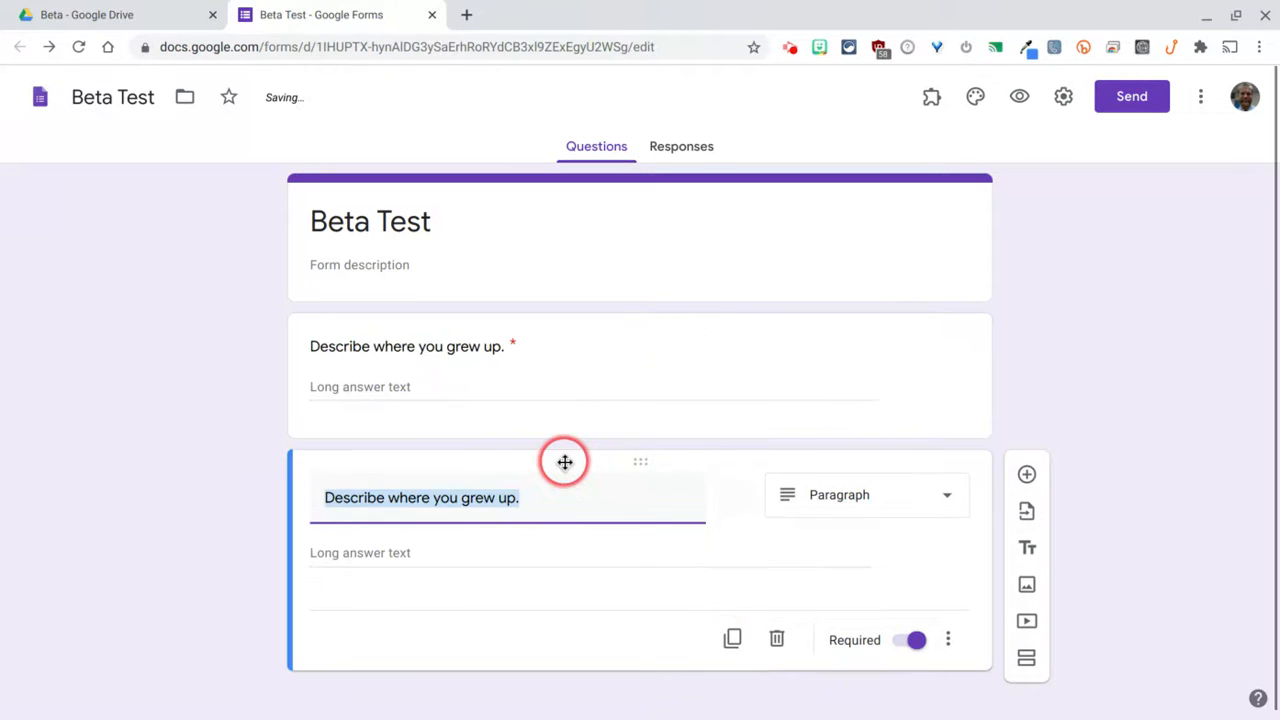
{"action": "type", "text": "What is your first"}
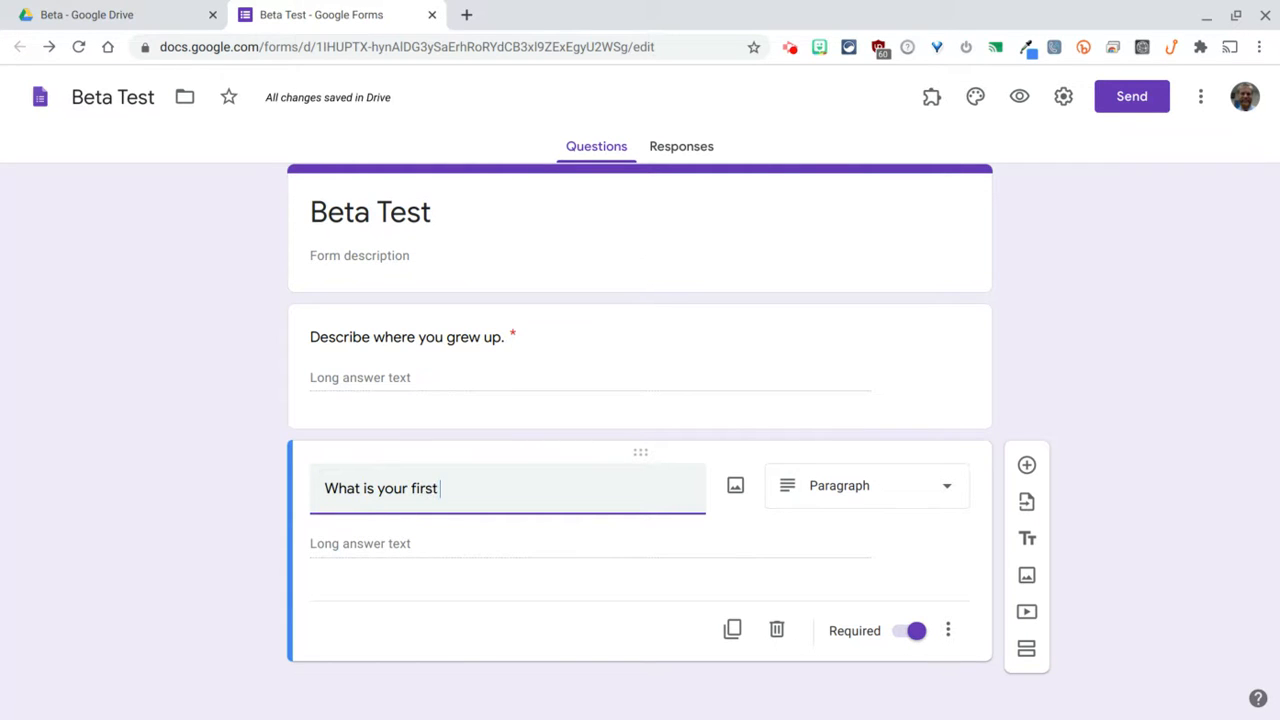
{"action": "type", "text": " name?"}
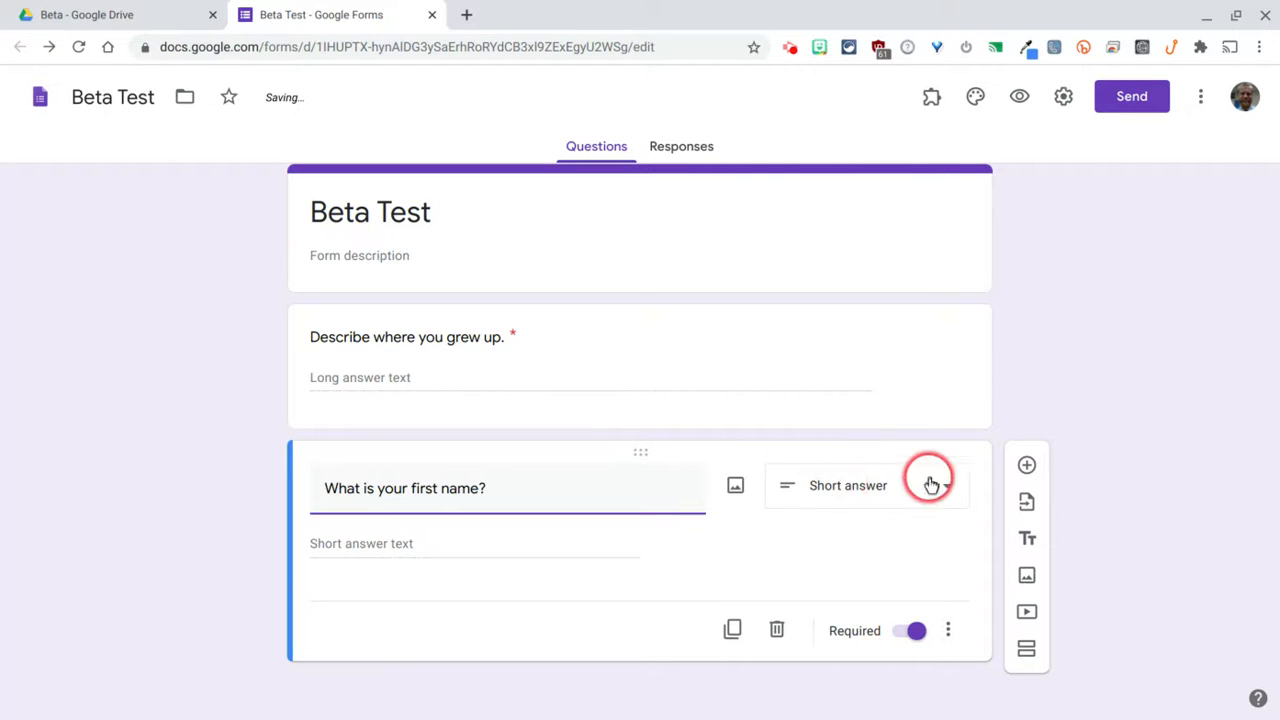
{"action": "left_click", "coordinate": [826, 360]}
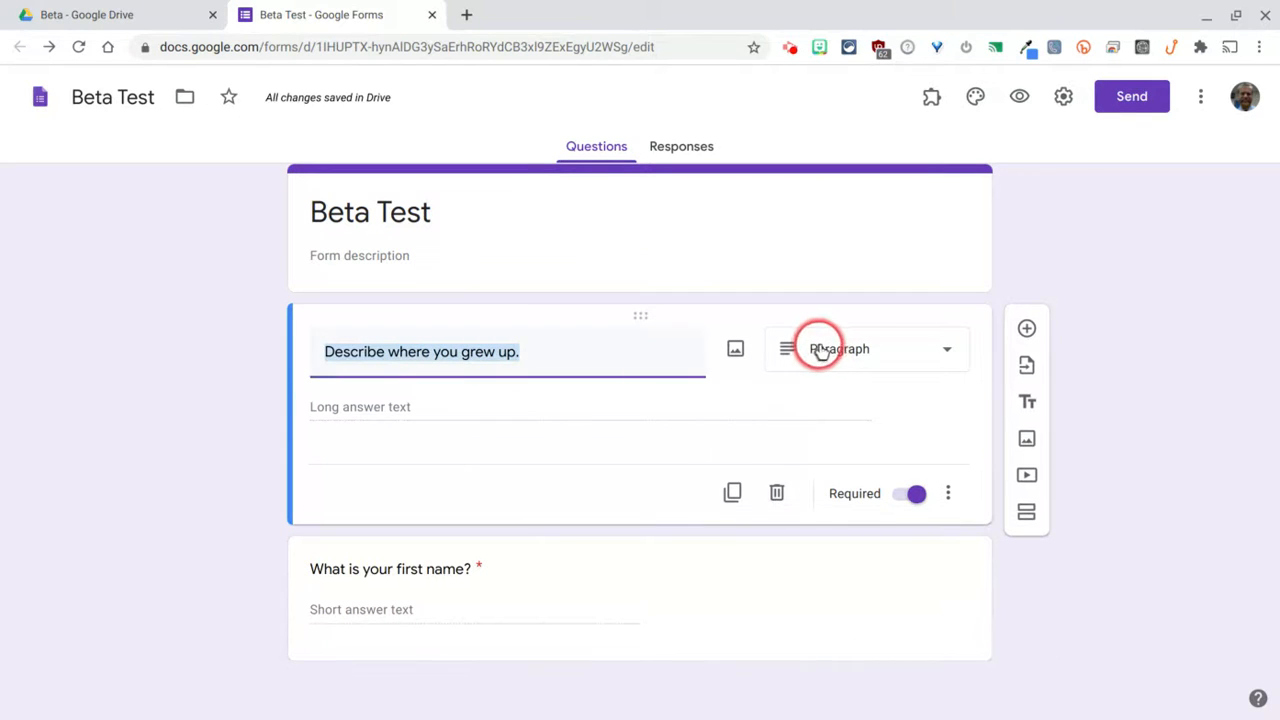
{"action": "left_click", "coordinate": [710, 598]}
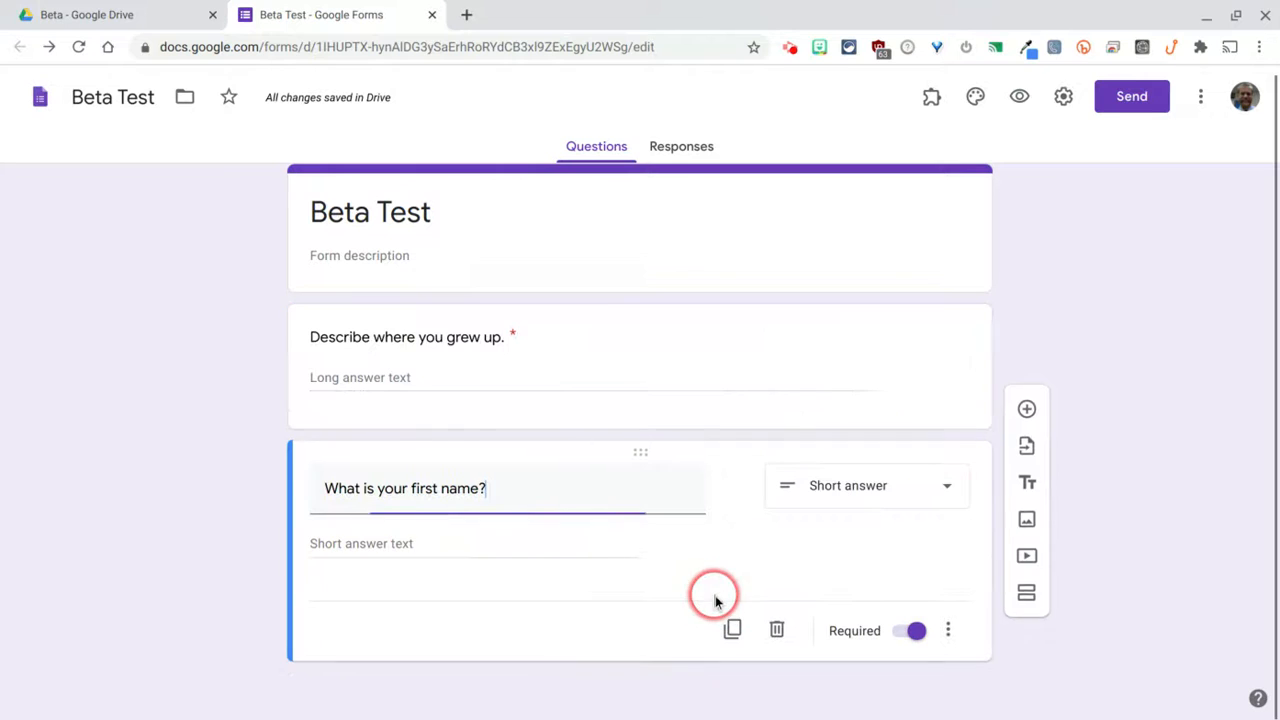
Preview the form and test the paragraph and short-answer fields with long filler text, without submitting.
{"action": "left_click", "coordinate": [1019, 96]}
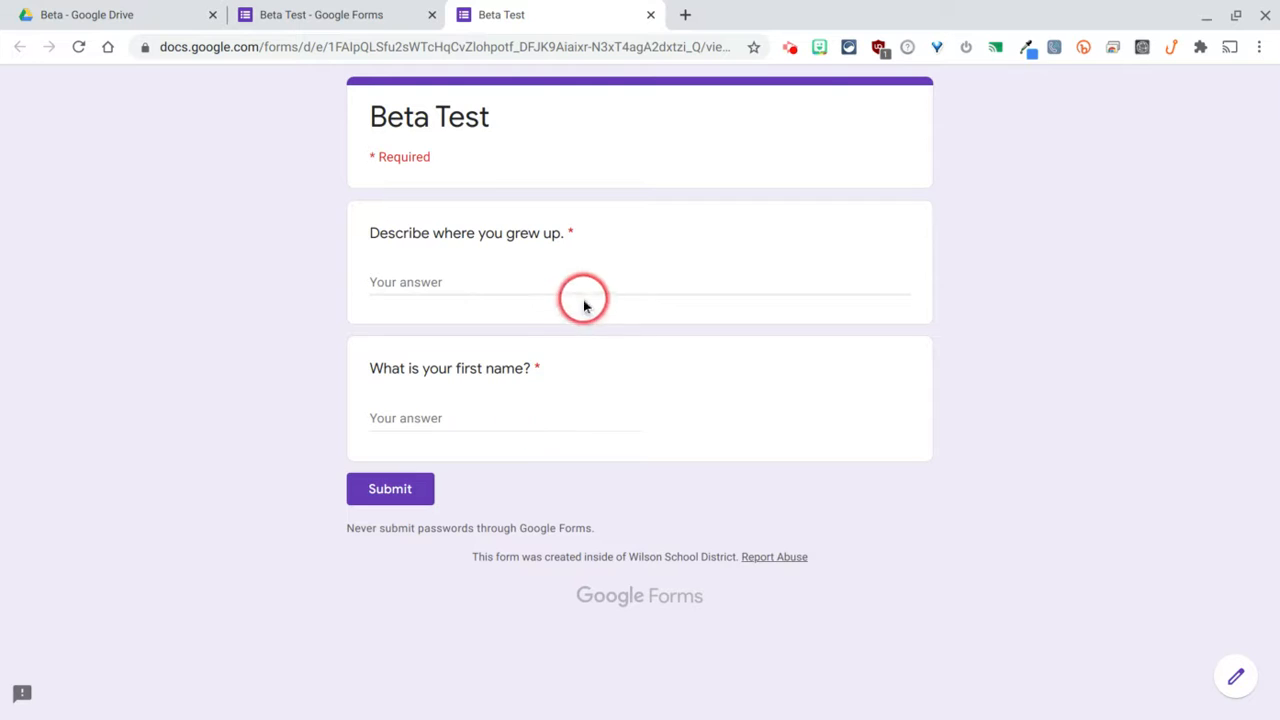
{"action": "left_click", "coordinate": [496, 277]}
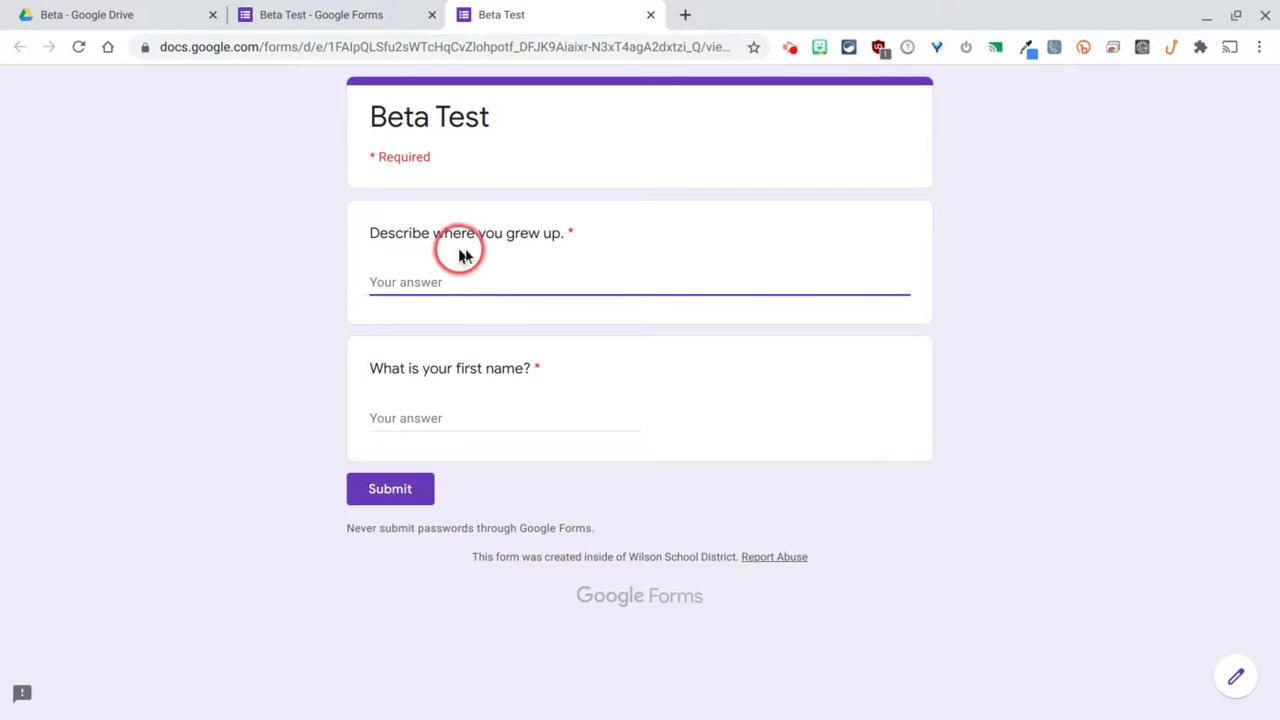
{"action": "type", "text": "If asijdflkasdjl kfjlasdjflkjasdlfj lksadjfl kjasdlkjfklasjdlkfj aslkdjfkl asdj flkjasdlkfjsdkaljf lksadjflk asdjflkjasdlk fjasdlkjf"}
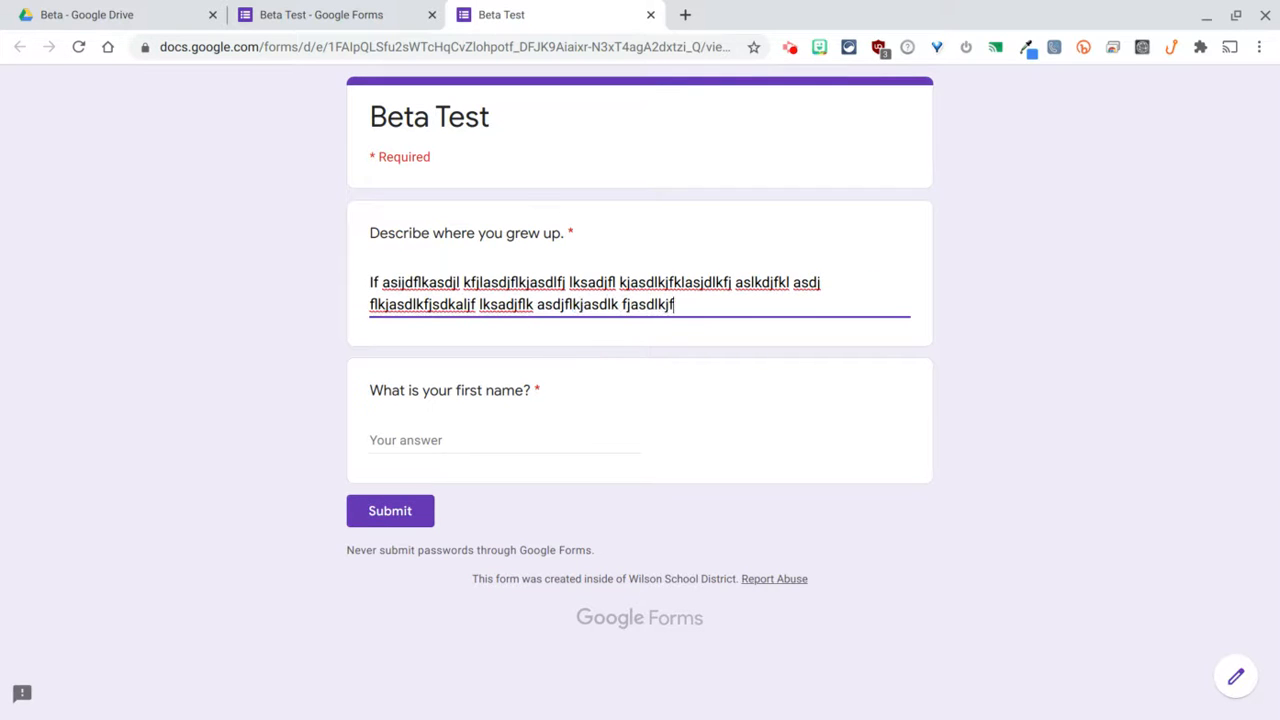
{"action": "type", "text": " lkasdjf klj"}
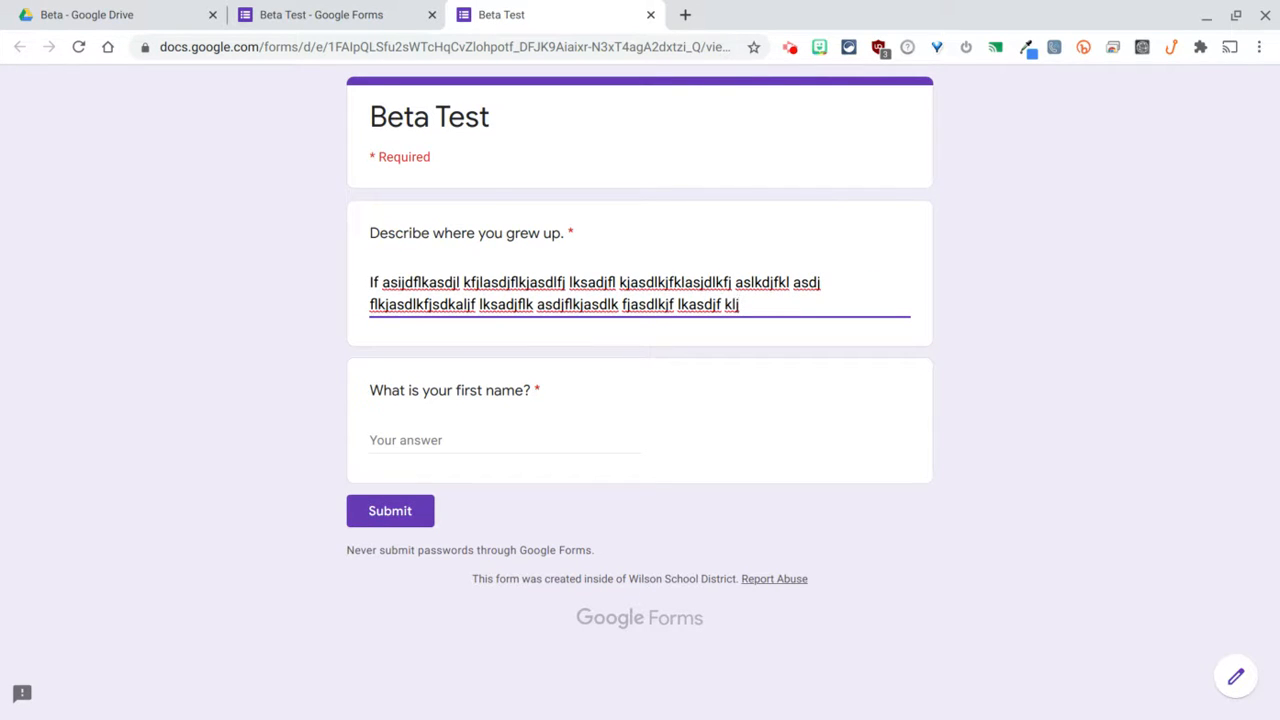
{"action": "type", "text": "alfskj dlsakjf ldskjaf laksdjfl ksadjlfkj"}
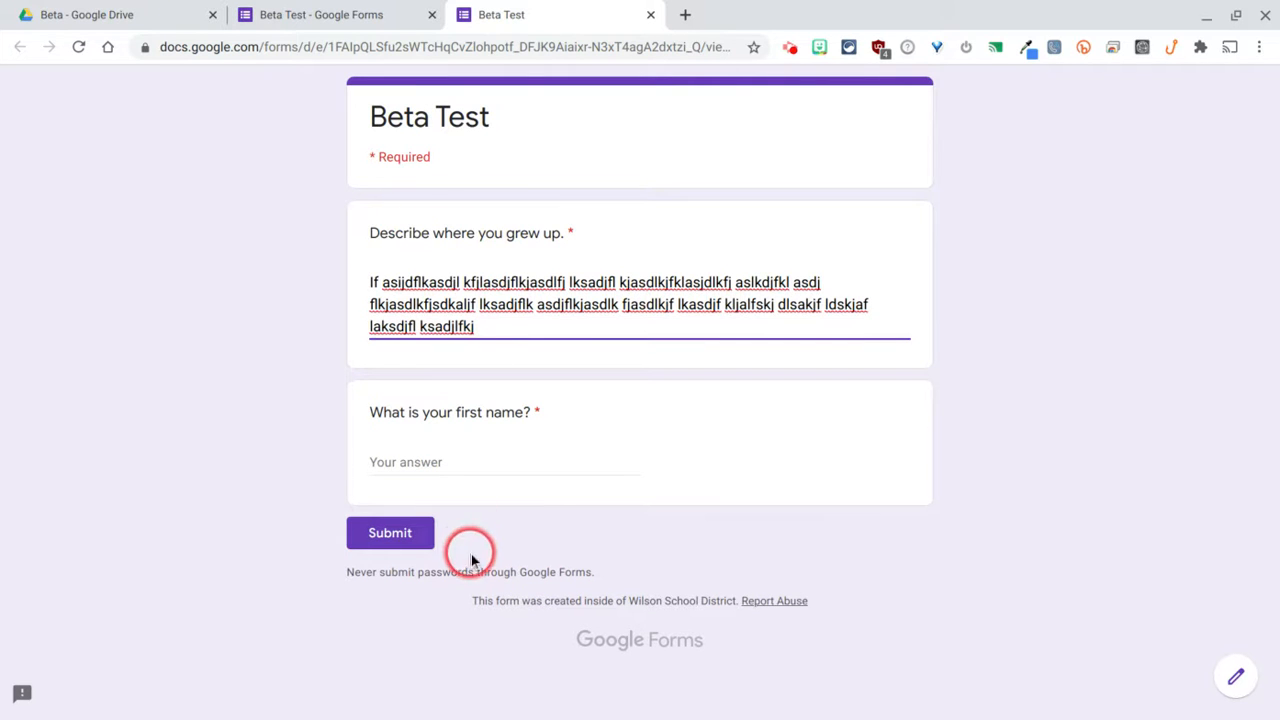
{"action": "left_click", "coordinate": [430, 464]}
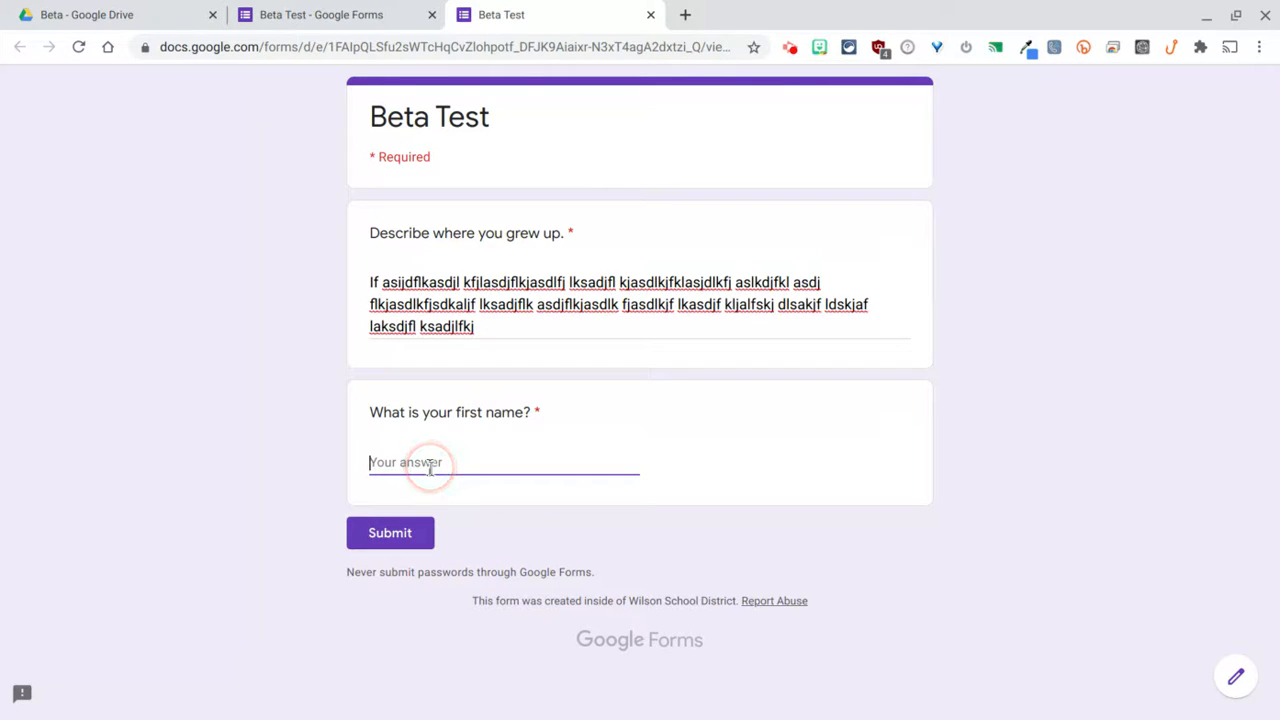
{"action": "type", "text": "asdjflaskjdf lkajsdf lksajdf lkasjdf lksadjf lksdjf lkasdjf lksajdf lksdjf lkasjdf lak"}
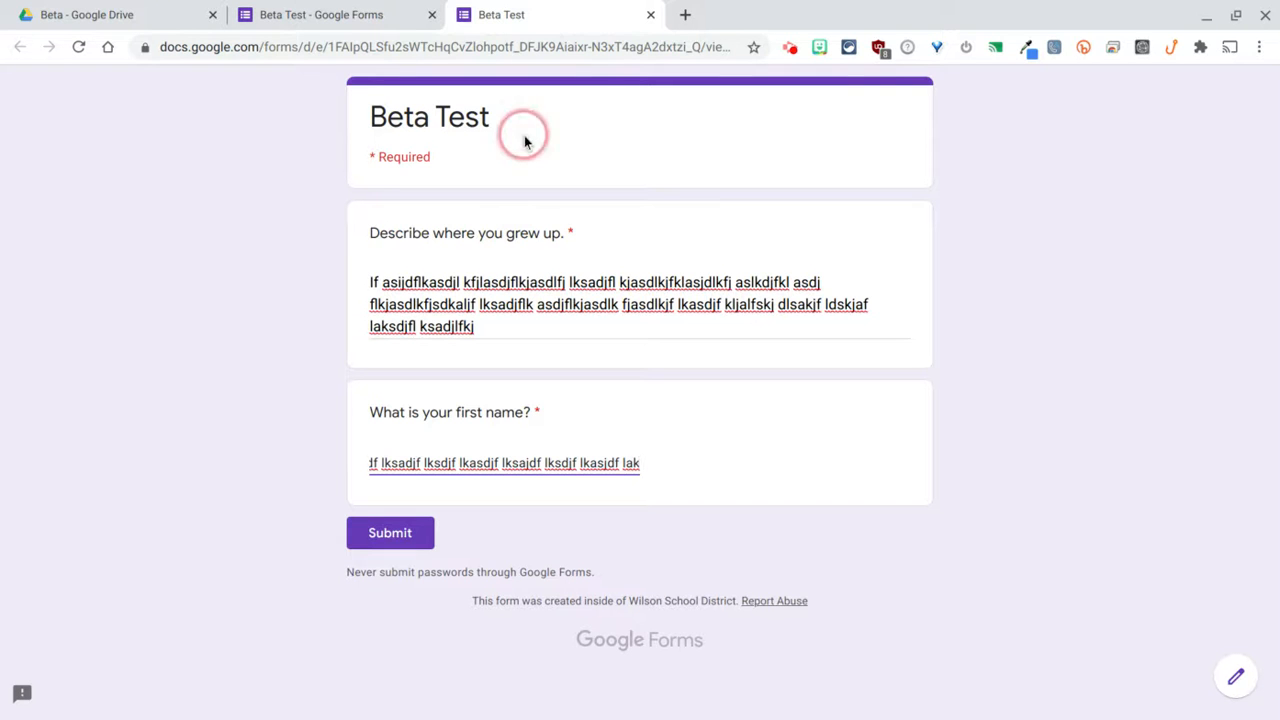
{"action": "left_click", "coordinate": [650, 14]}
{"action": "left_click", "coordinate": [796, 150]}
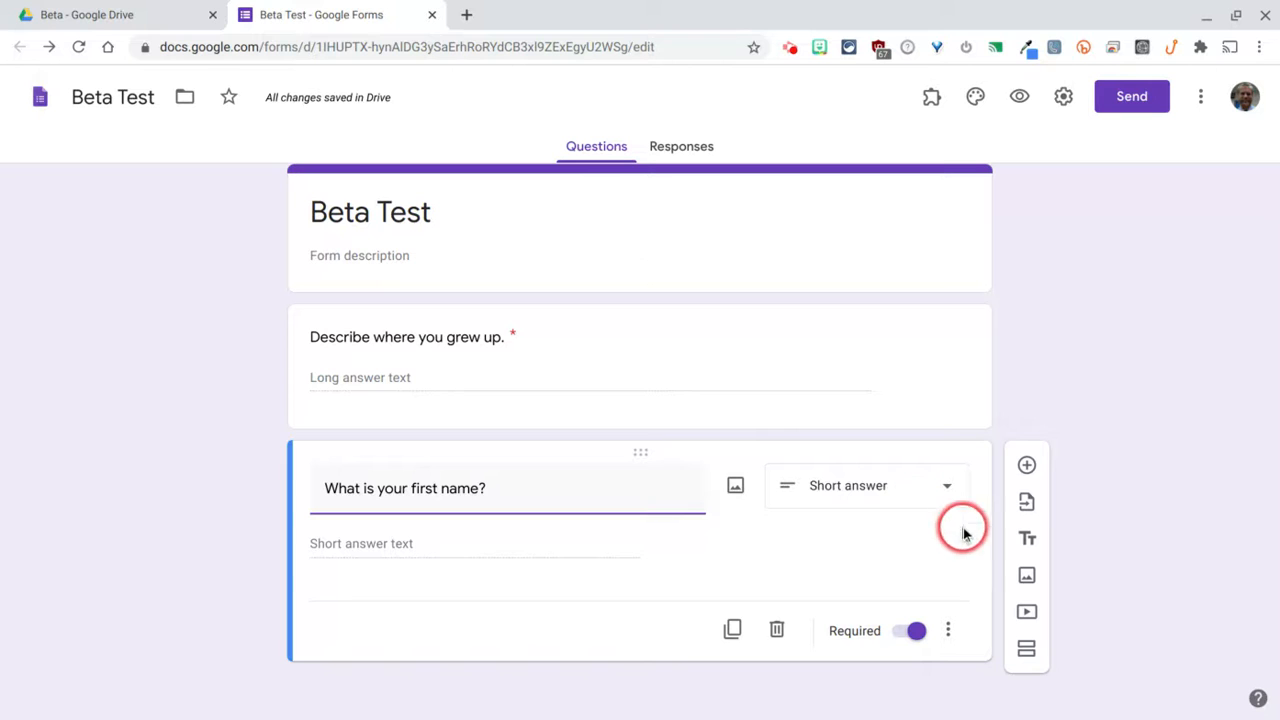
Change the second question's text to "What is your favorite day of the week?" and its type to Multiple choice.
{"action": "left_click", "coordinate": [946, 492]}
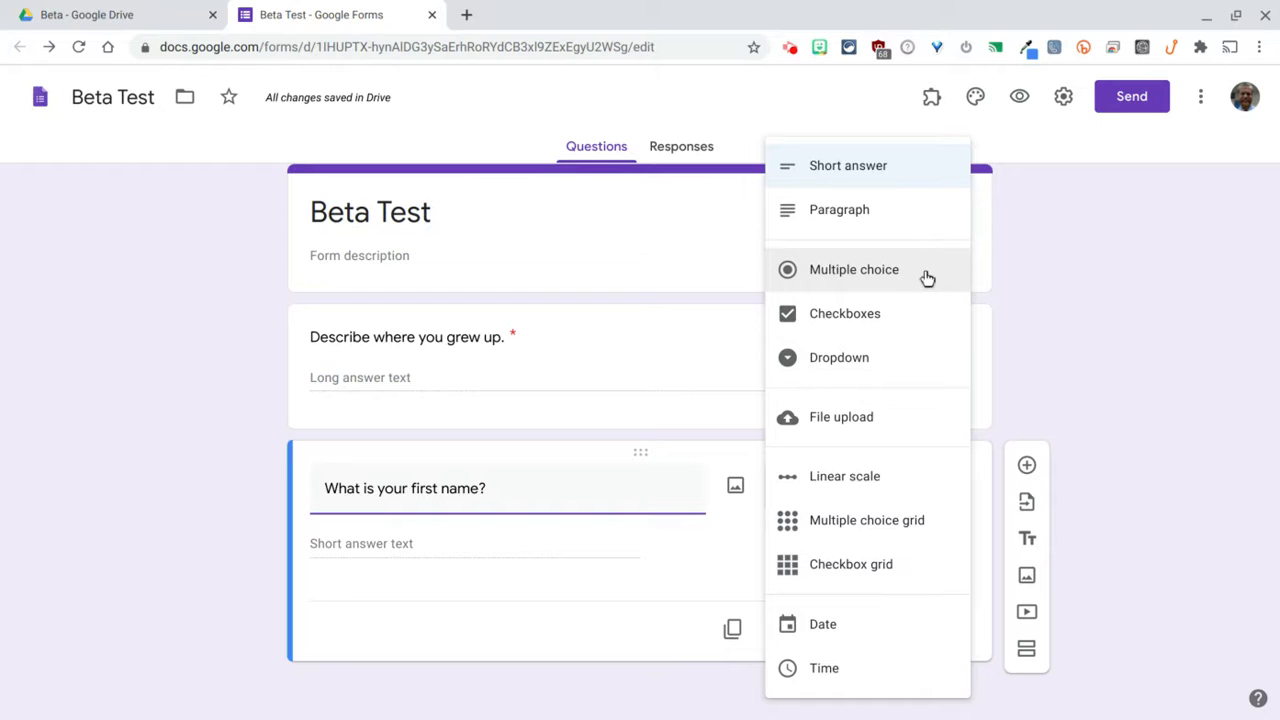
{"action": "triple_click", "coordinate": [510, 489]}
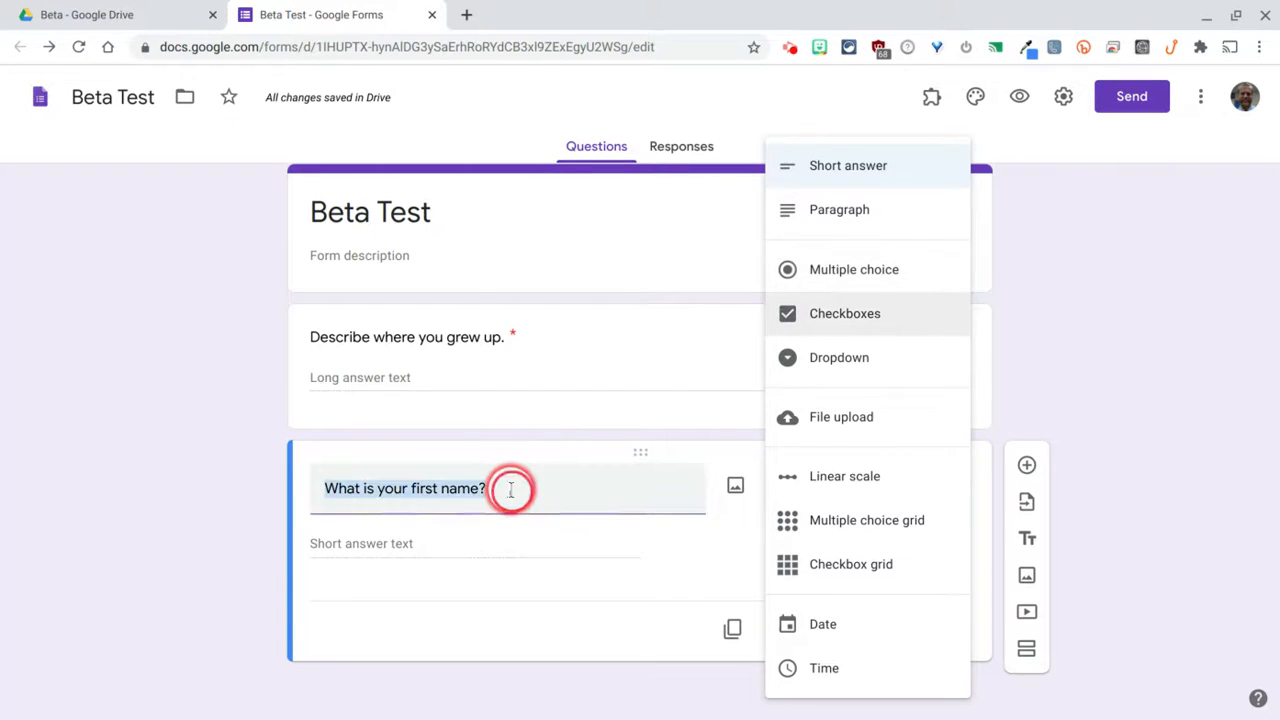
{"action": "type", "text": "What is your"}
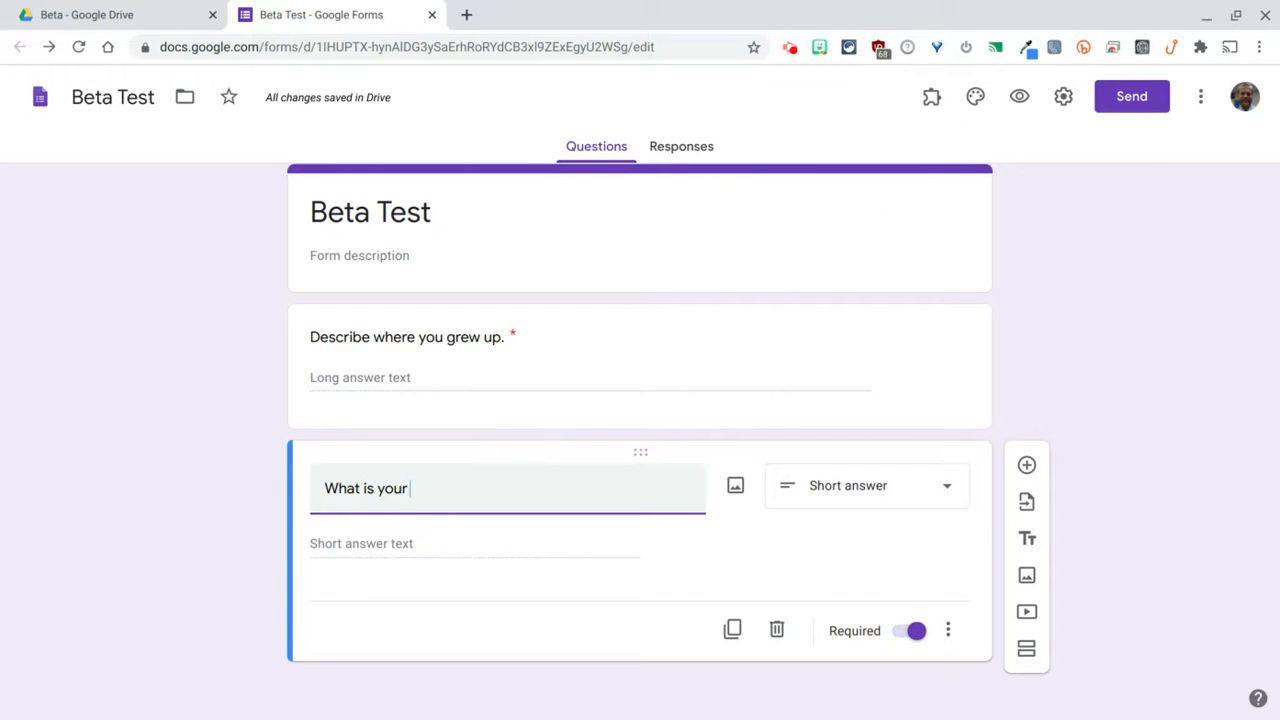
{"action": "type", "text": " favorite"}
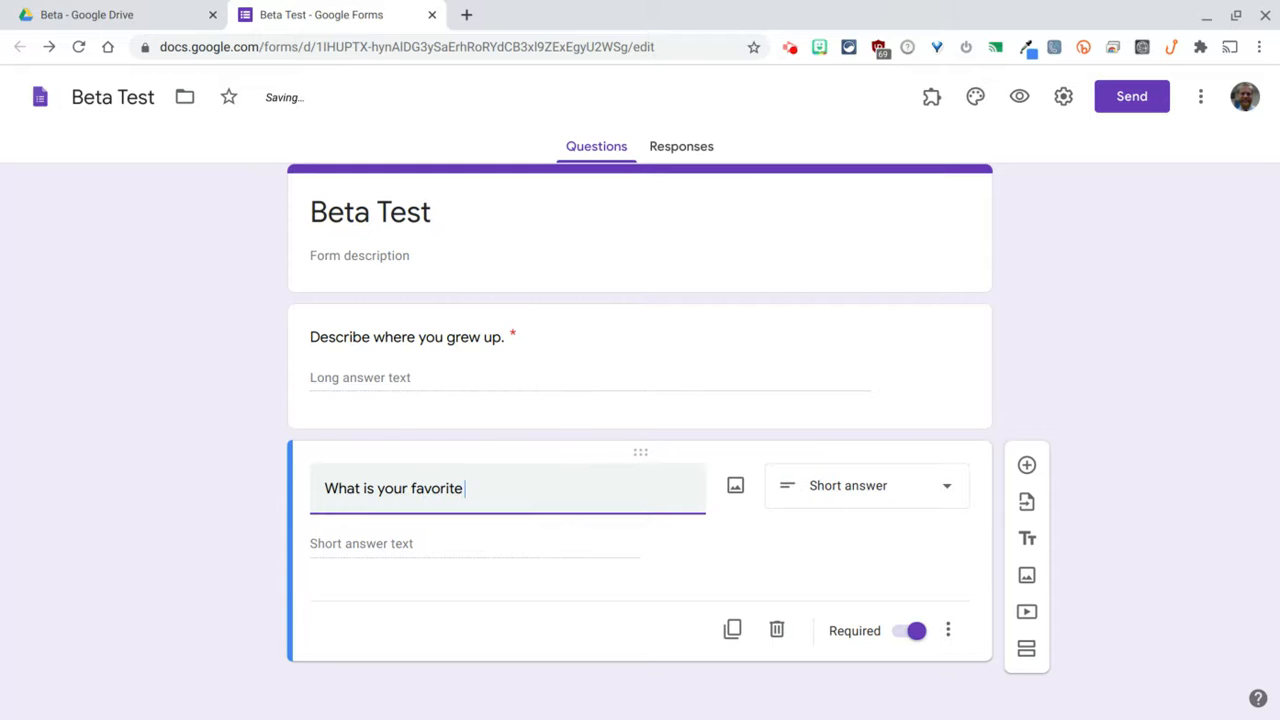
{"action": "type", "text": " day of the week?"}
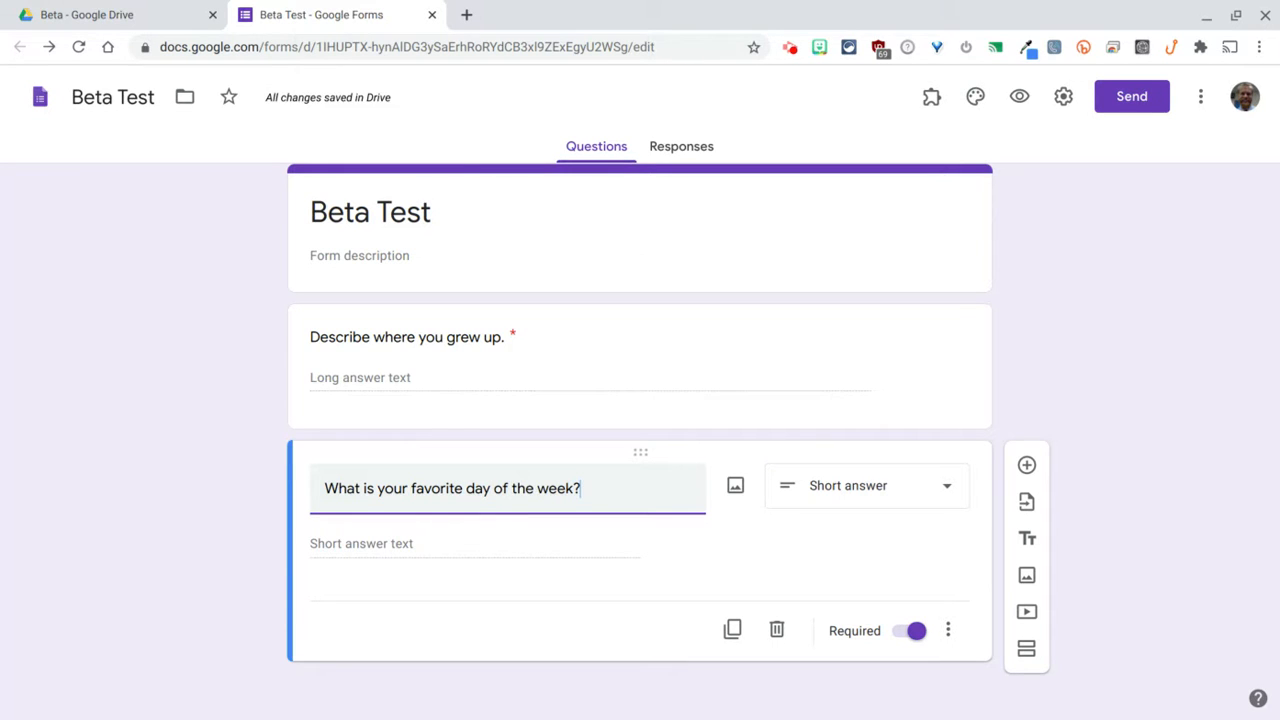
{"action": "left_click", "coordinate": [937, 487]}
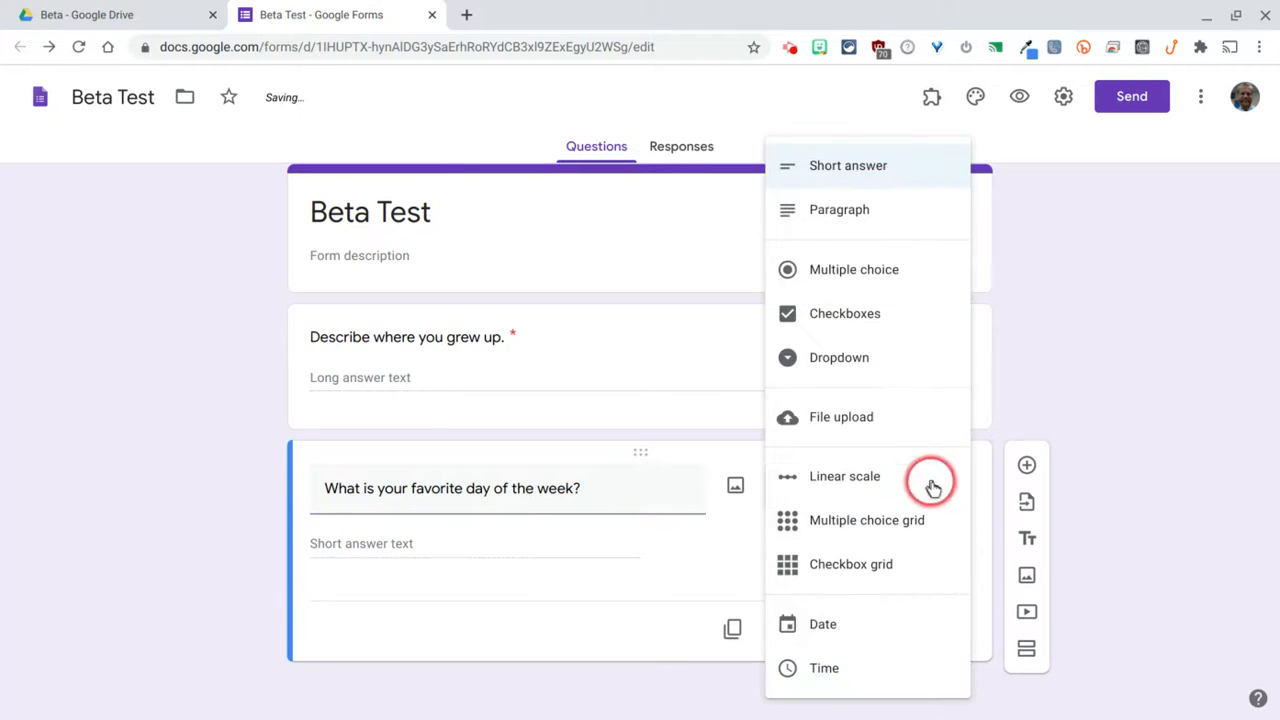
{"action": "left_click", "coordinate": [894, 268]}
Enter Mon, Tues, Wed, Thur and Fri as the answer options of the favorite day question.
{"action": "left_click", "coordinate": [434, 543]}
{"action": "type", "text": "Mon"}
{"action": "key", "text": "Return"}
{"action": "type", "text": "Tues"}
{"action": "key", "text": "Return"}
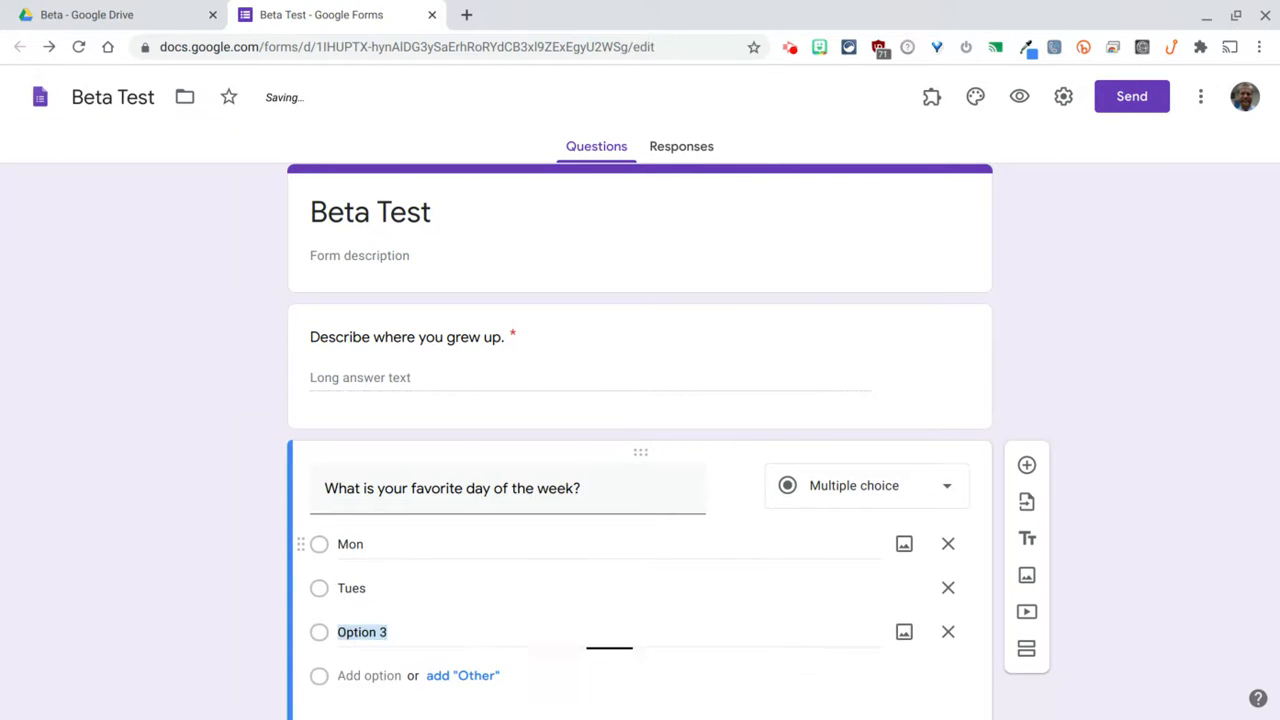
{"action": "type", "text": "Wed"}
{"action": "key", "text": "Return"}
{"action": "type", "text": "Thur"}
{"action": "key", "text": "Return"}
{"action": "type", "text": "Fri"}
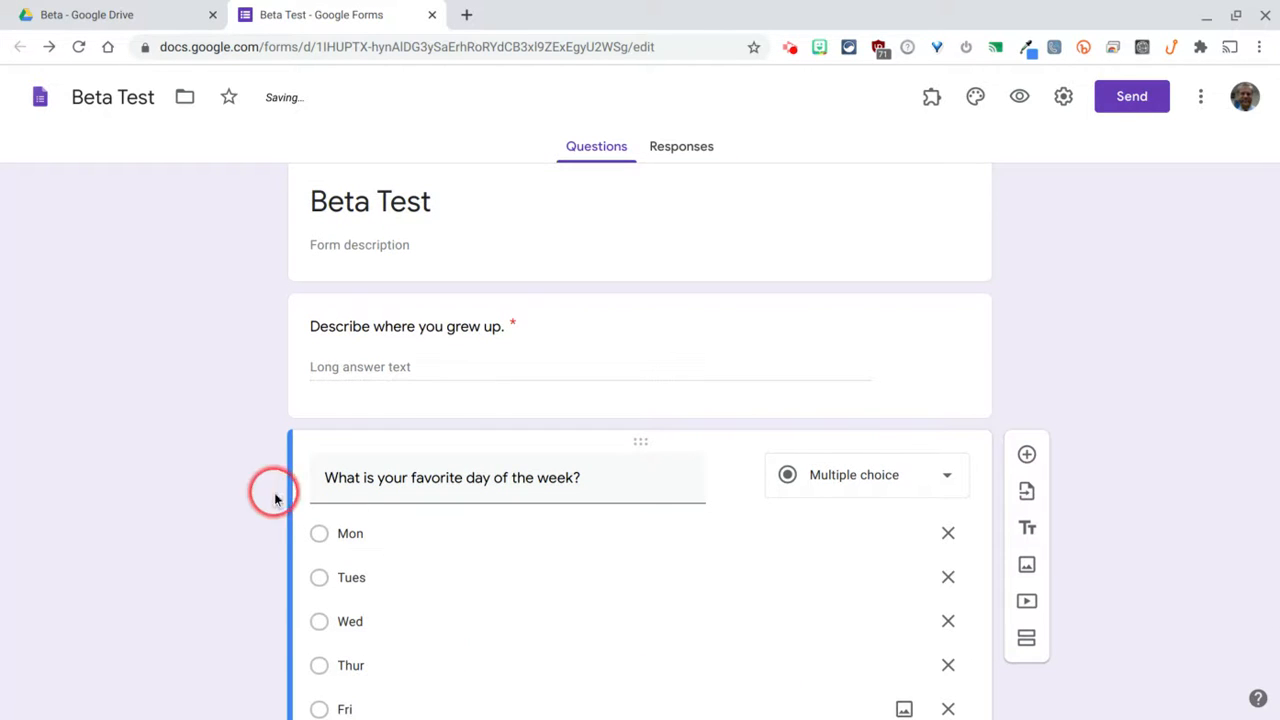
{"action": "scroll", "coordinate": [226, 494], "scroll_direction": "down", "scroll_amount": 2}
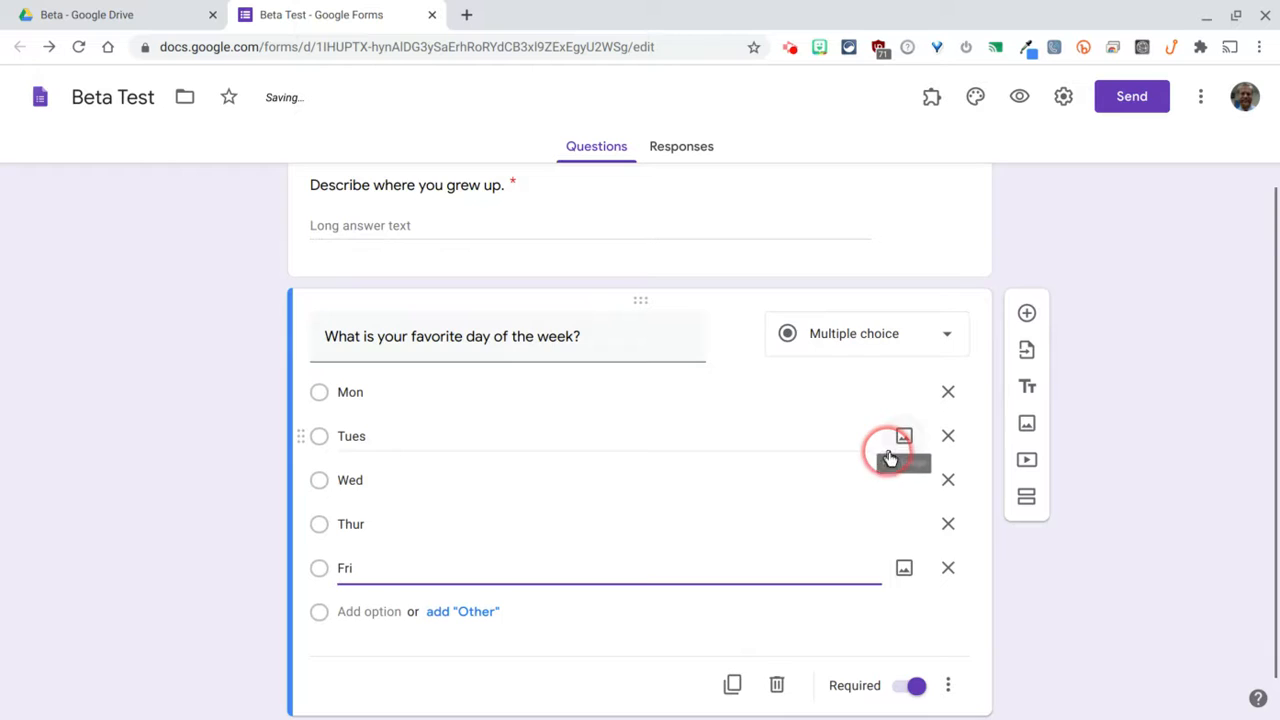
Preview the form to check the favorite day question as multiple choice, and close the preview.
{"action": "scroll", "coordinate": [890, 452], "scroll_direction": "up", "scroll_amount": 1}
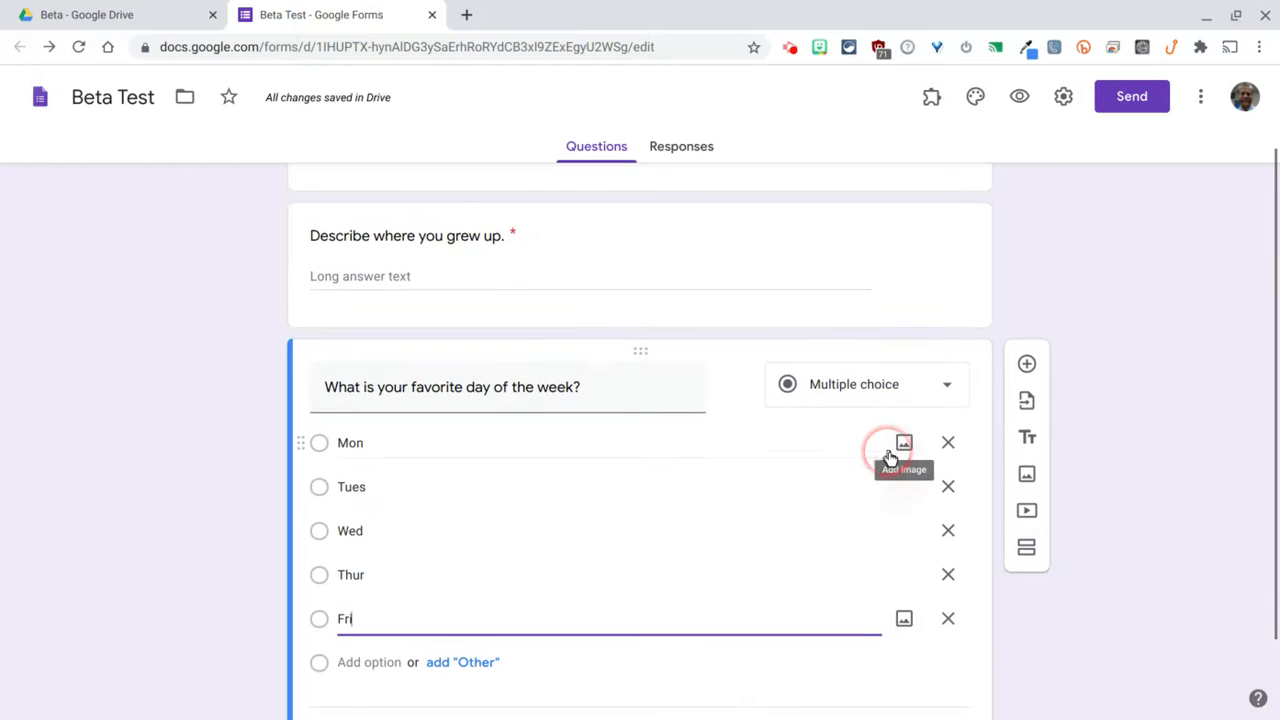
{"action": "left_click", "coordinate": [1017, 104]}
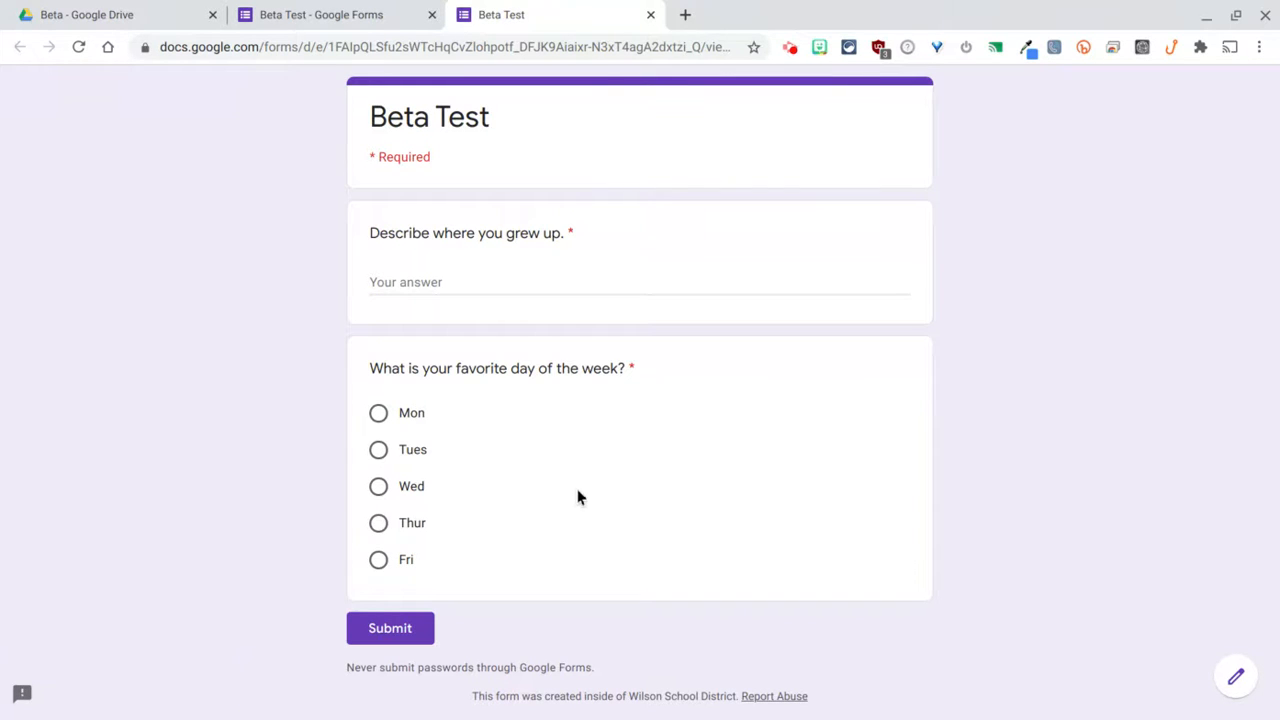
{"action": "key", "text": "ctrl+w"}
Change the favorite day question's type to Dropdown.
{"action": "scroll", "coordinate": [577, 491], "scroll_direction": "down", "scroll_amount": 2}
{"action": "left_click", "coordinate": [935, 283]}
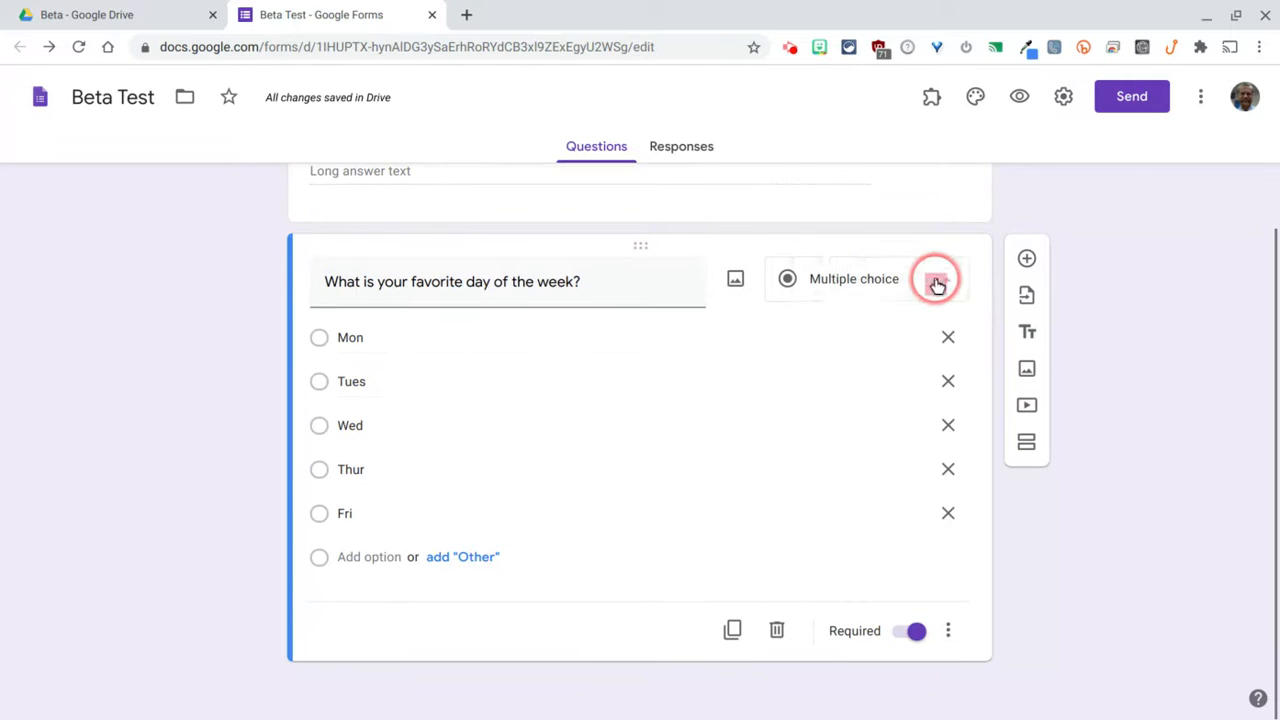
{"action": "left_click", "coordinate": [857, 362]}
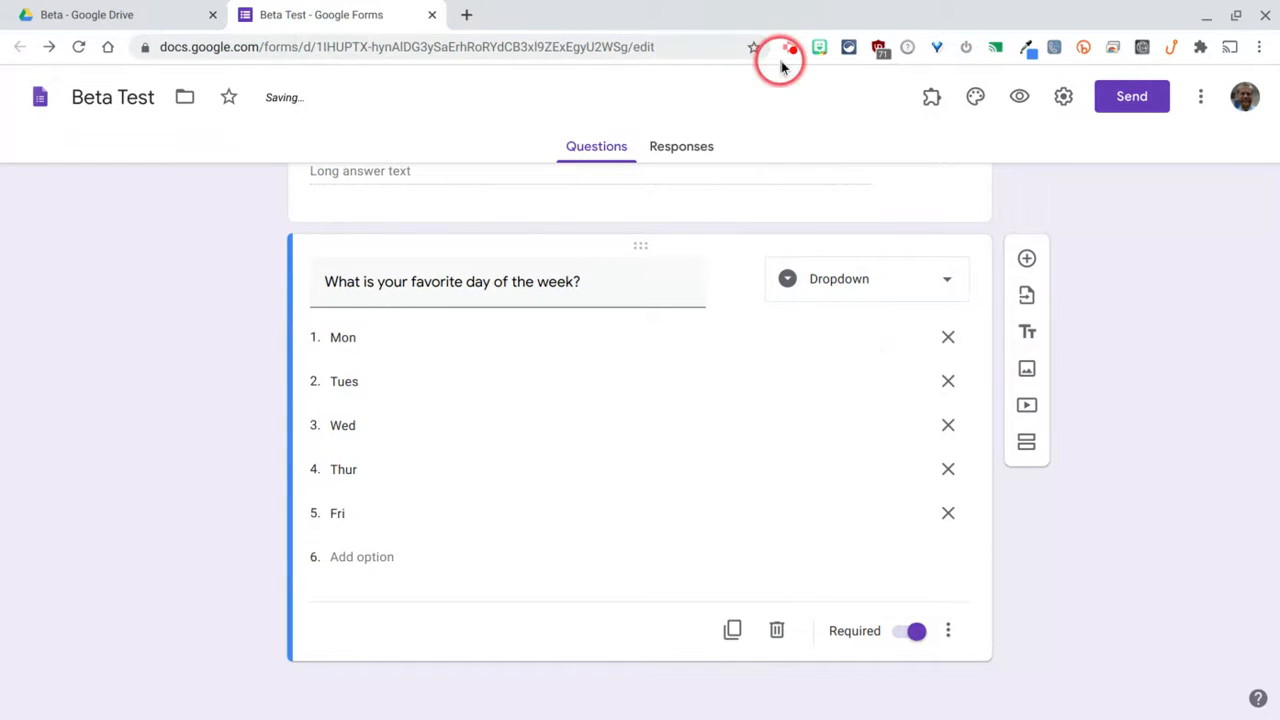
Preview the form and expand the favorite day dropdown without choosing an answer.
{"action": "left_click", "coordinate": [1017, 96]}
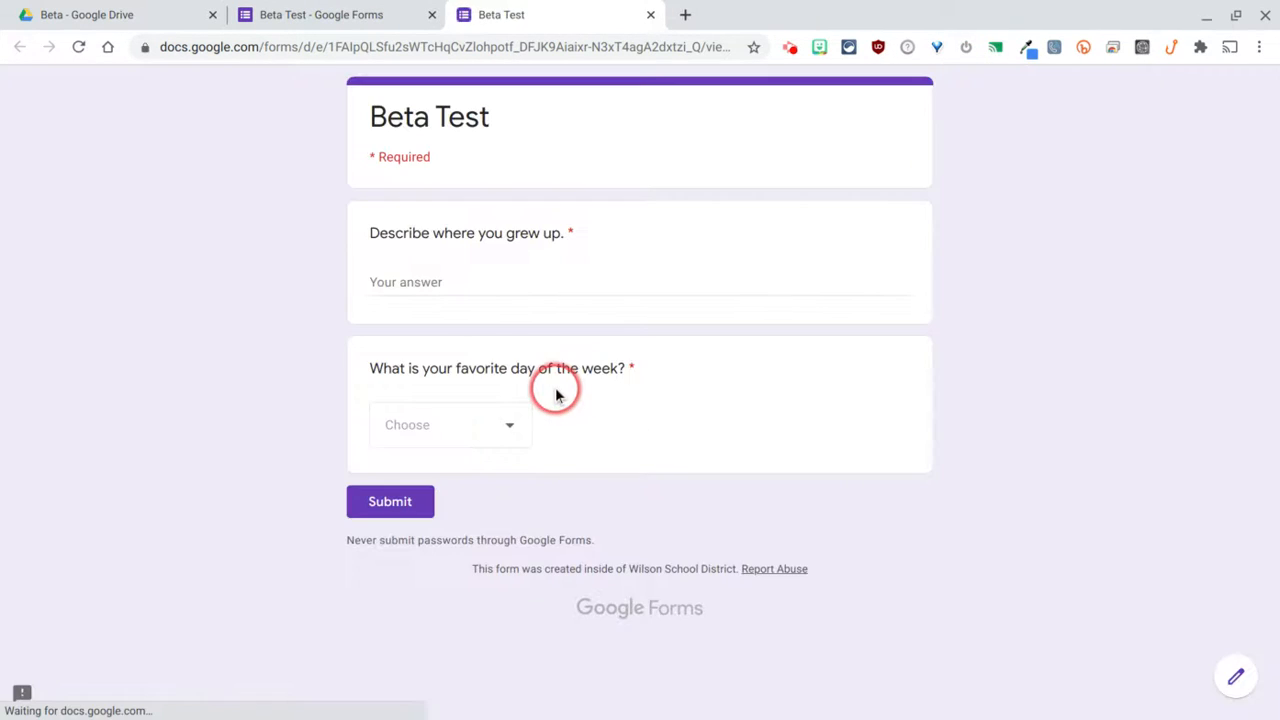
{"action": "left_click", "coordinate": [515, 425]}
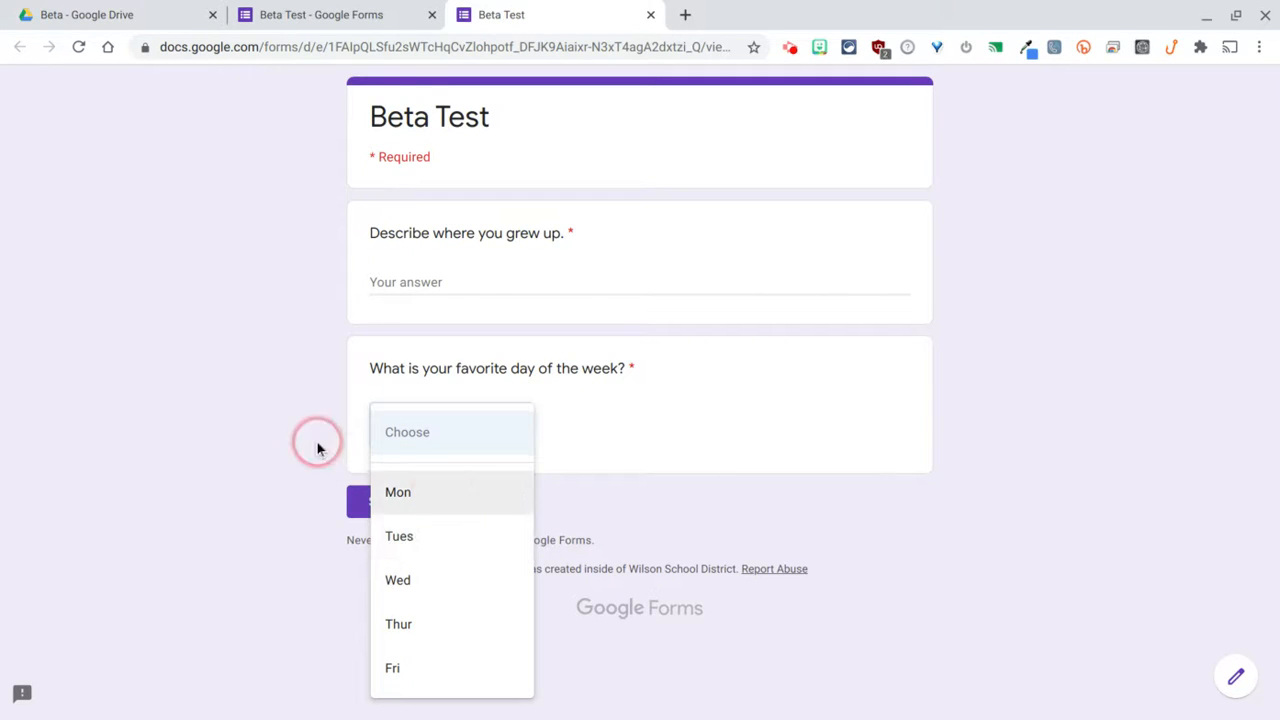
{"action": "left_click", "coordinate": [324, 378]}
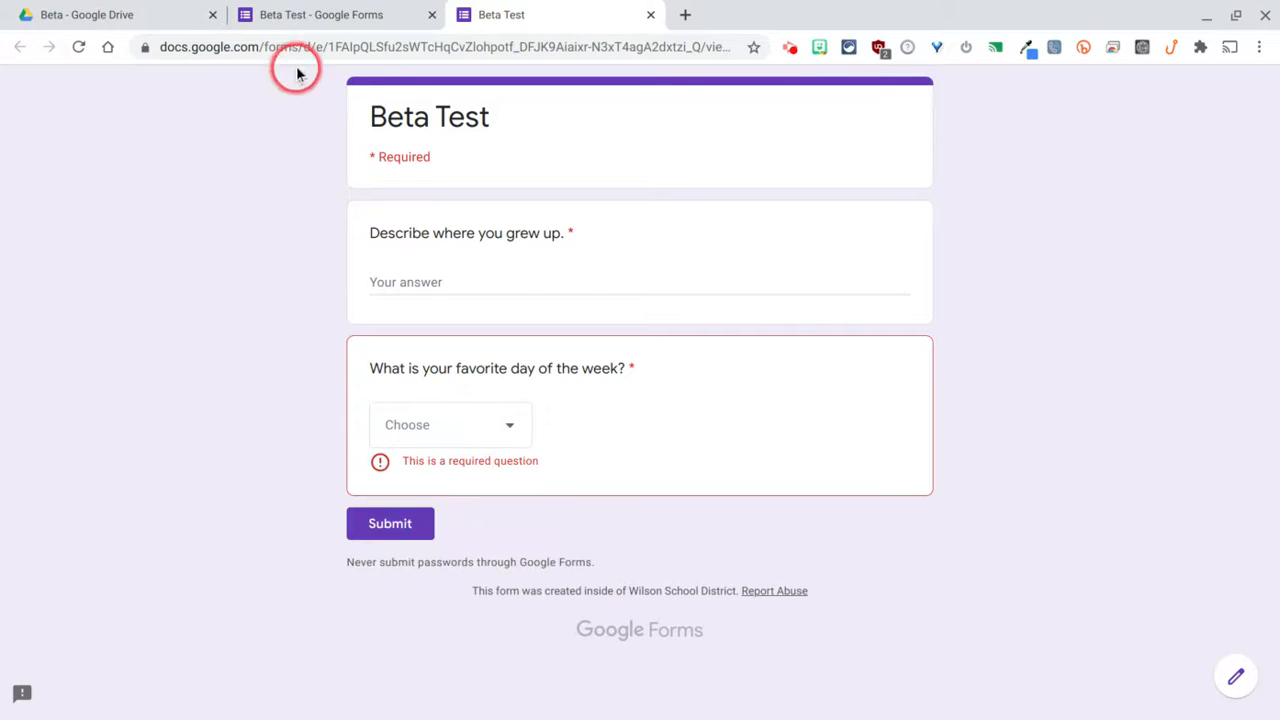
Back in the form editor, change the second question's type to Time and its text to "What time can we meet?".
{"action": "left_click", "coordinate": [331, 17]}
{"action": "left_click", "coordinate": [953, 281]}
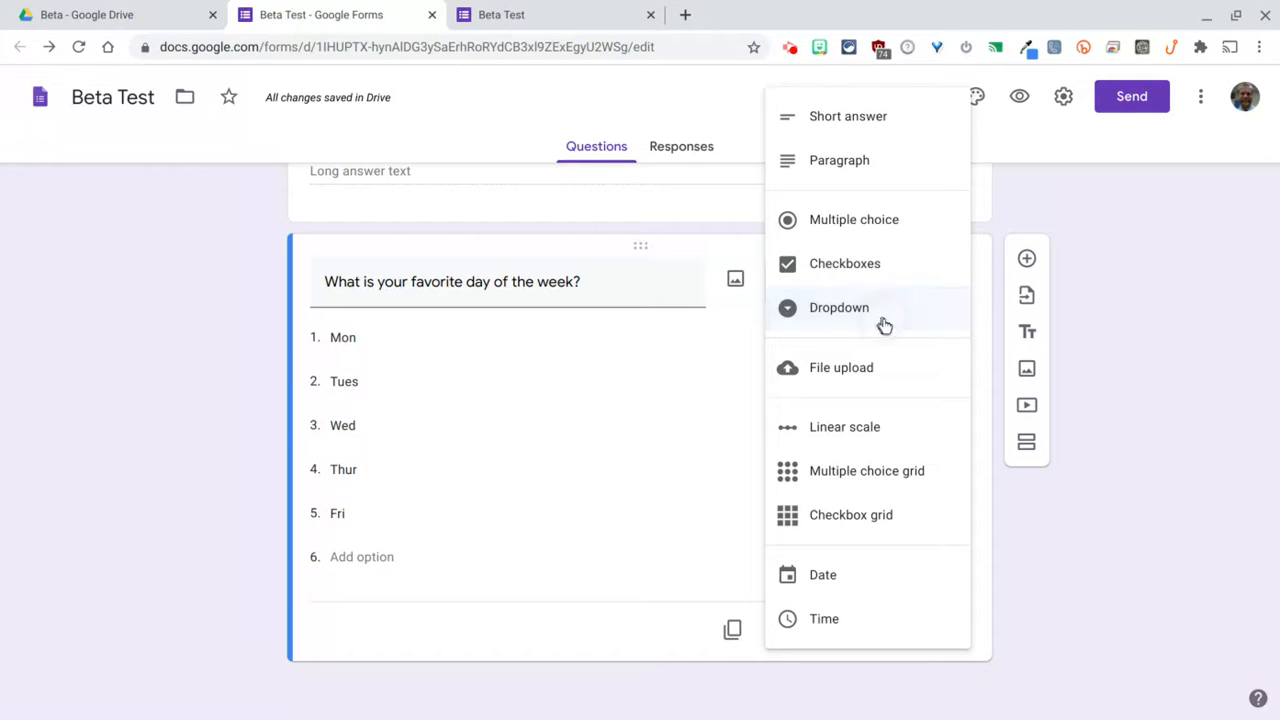
{"action": "left_click", "coordinate": [860, 374]}
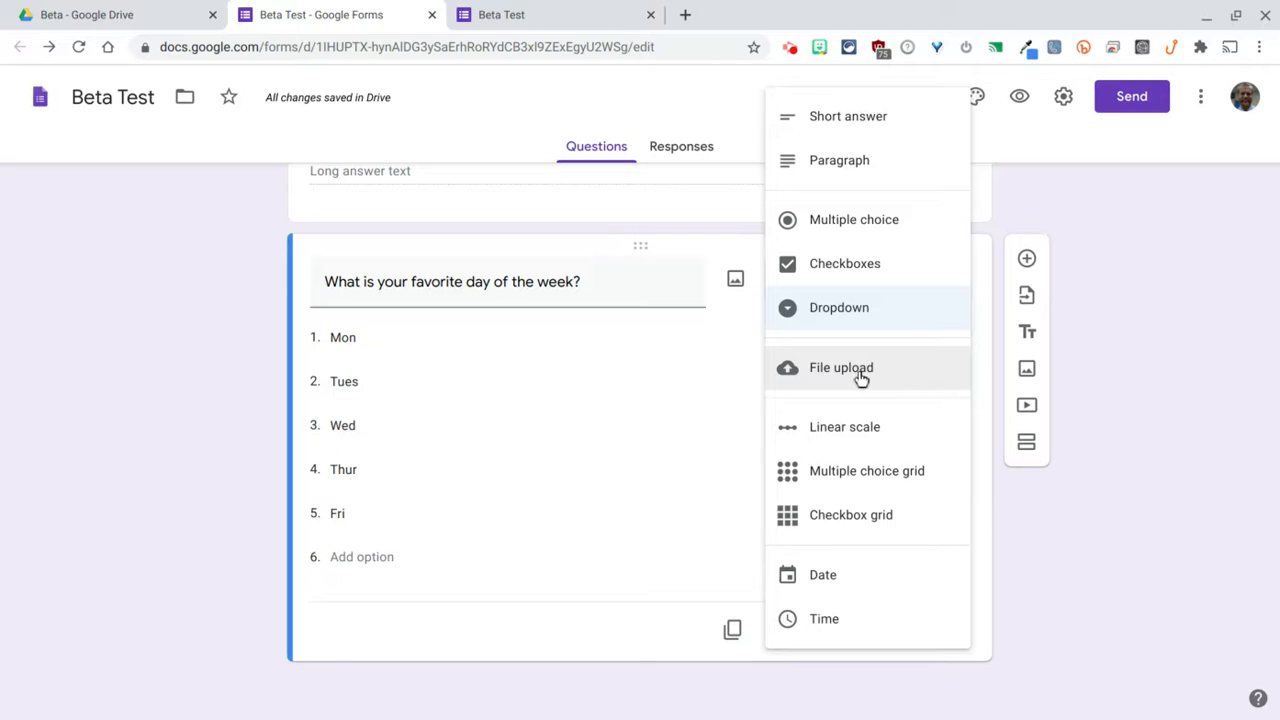
{"action": "left_click", "coordinate": [858, 432]}
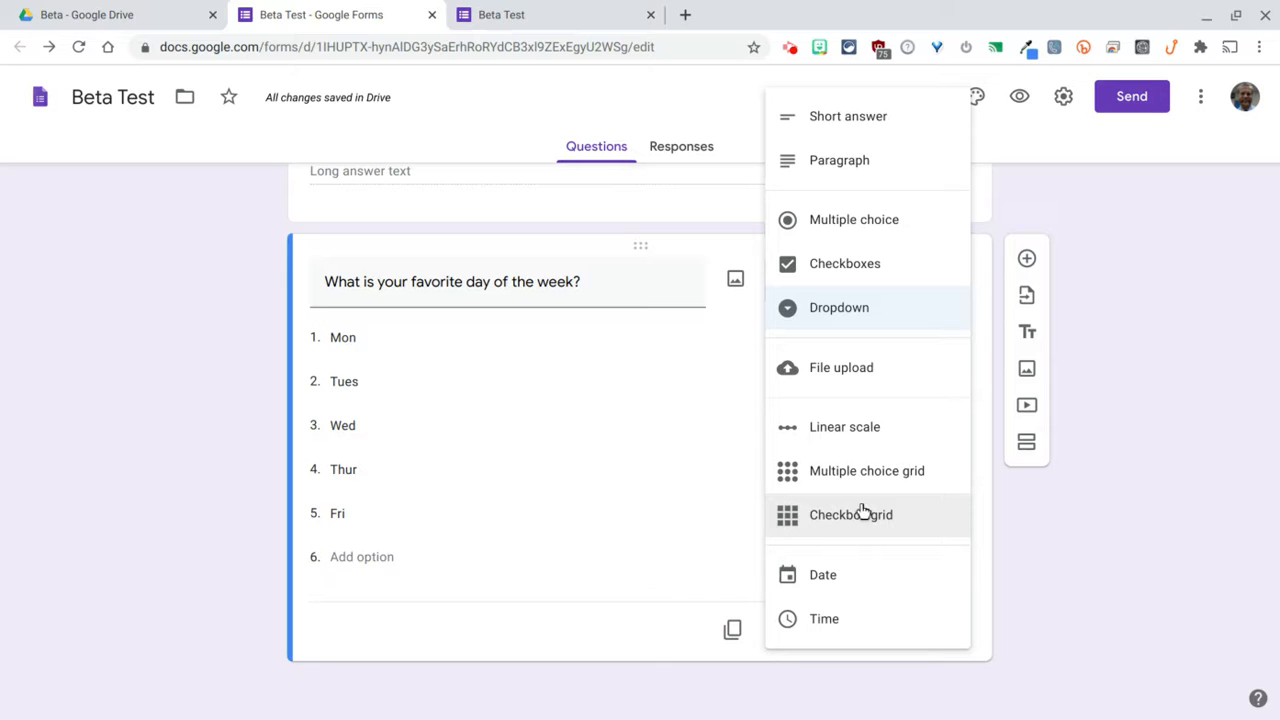
{"action": "left_click", "coordinate": [830, 625]}
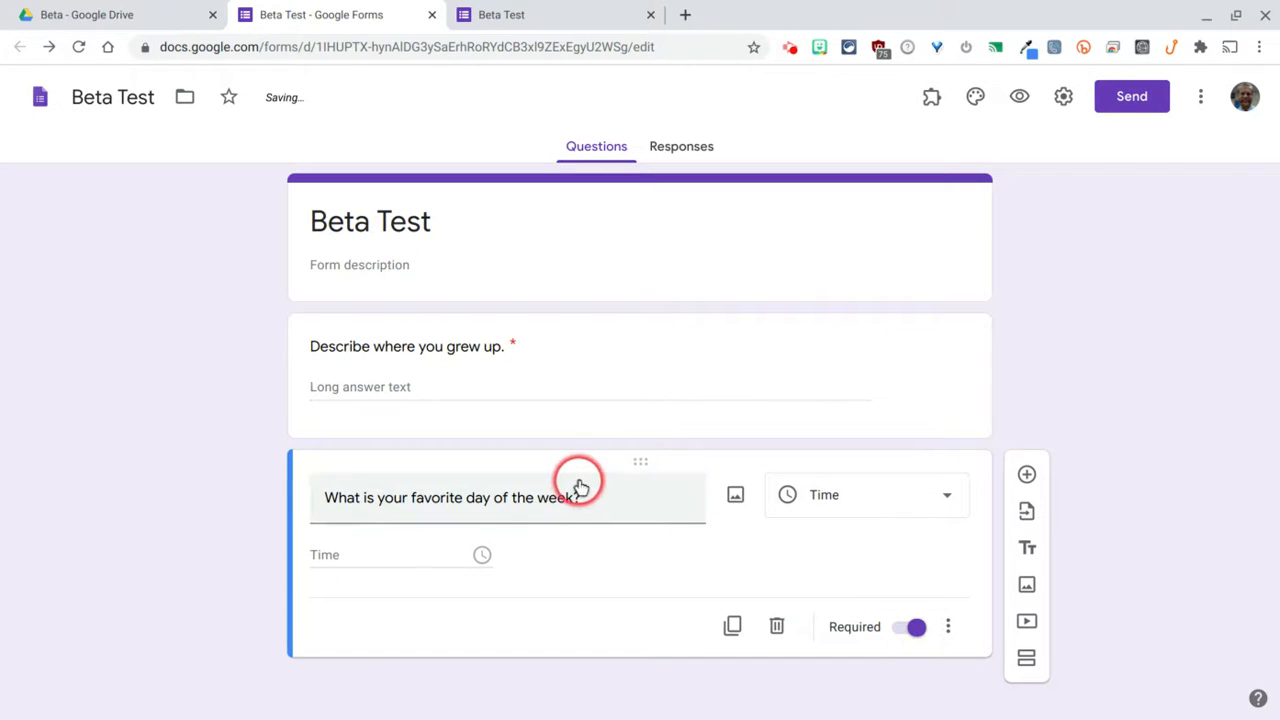
{"action": "triple_click", "coordinate": [591, 491]}
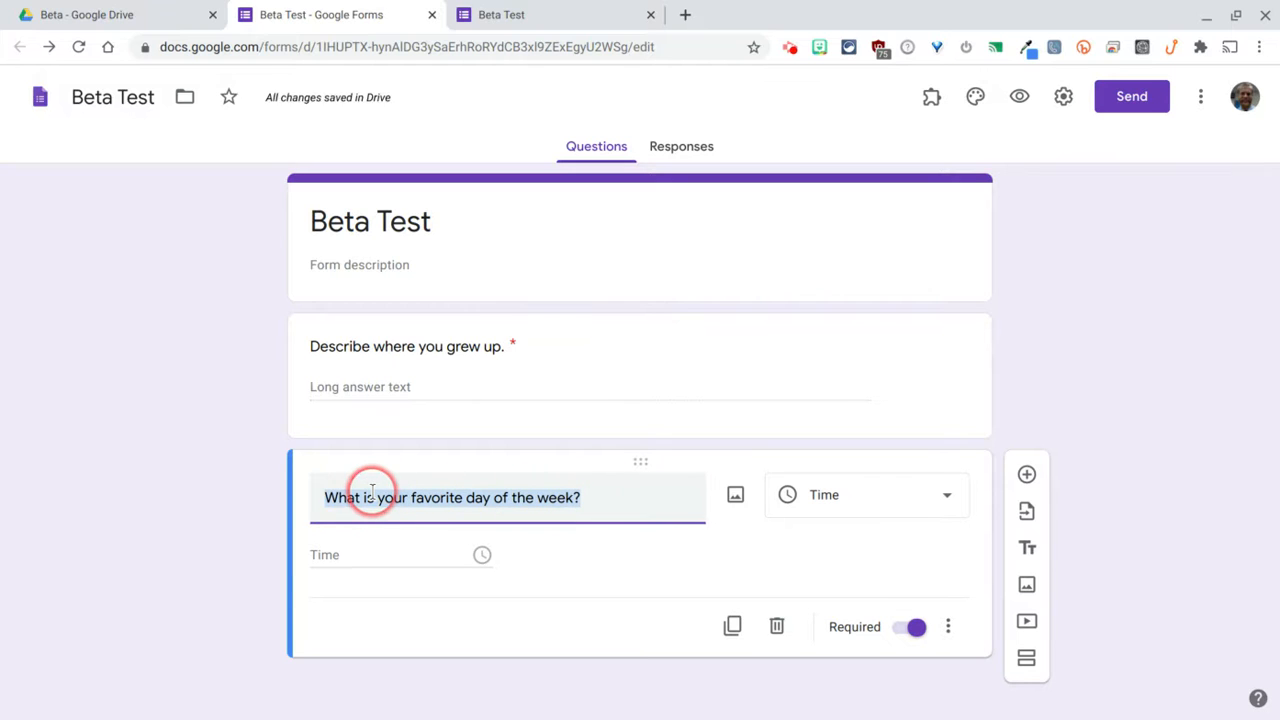
{"action": "type", "text": "W"}
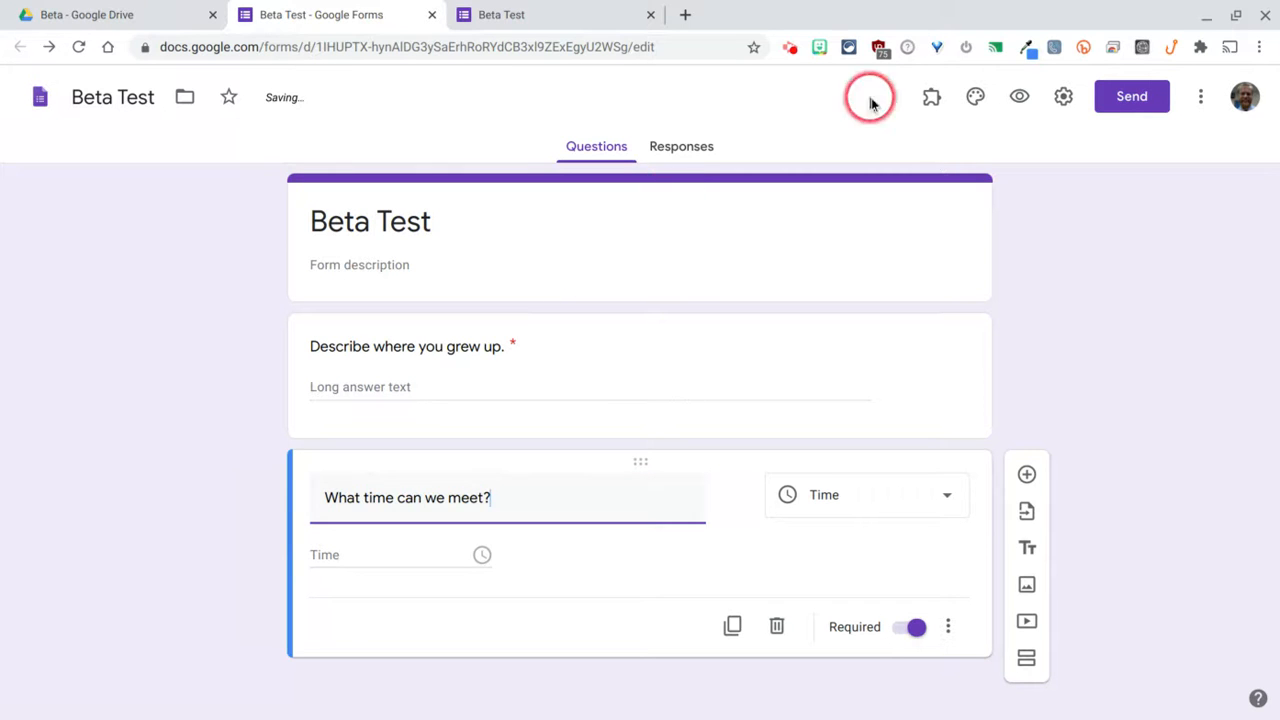
Preview the form to check the meeting time question, and close both open previews.
{"action": "left_click", "coordinate": [1022, 96]}
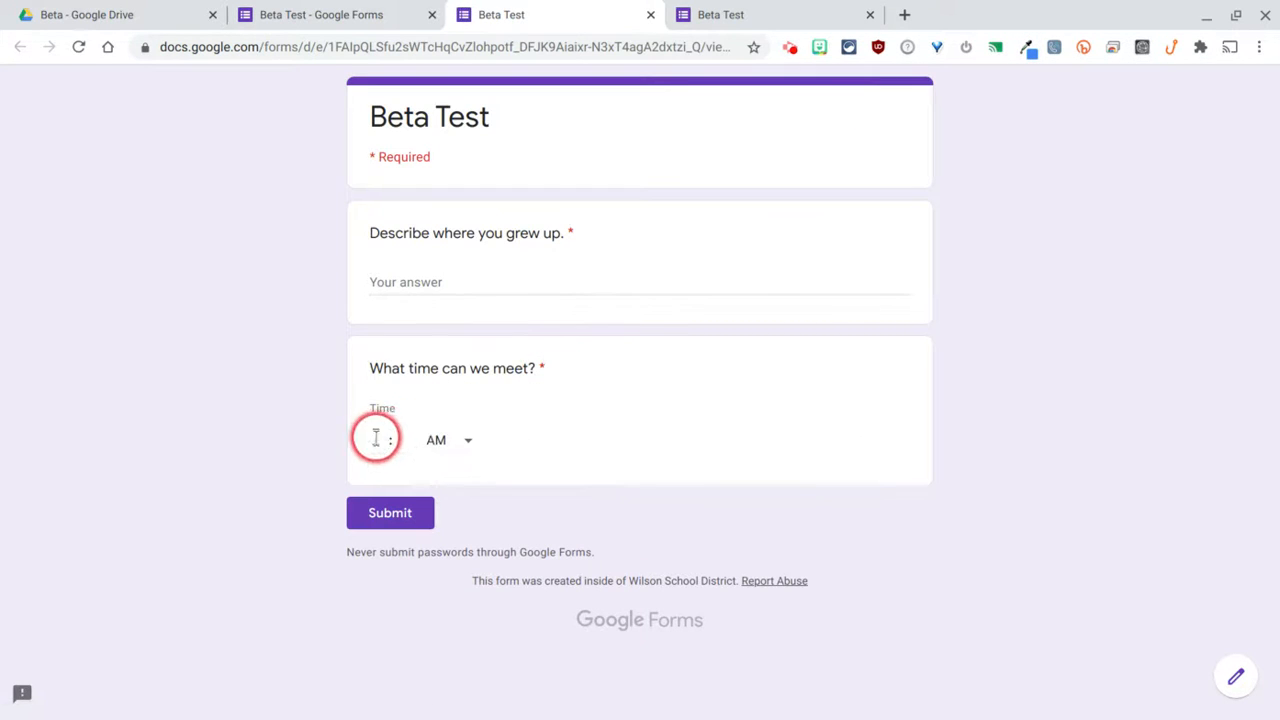
{"action": "left_click", "coordinate": [651, 14]}
{"action": "left_click", "coordinate": [651, 14]}
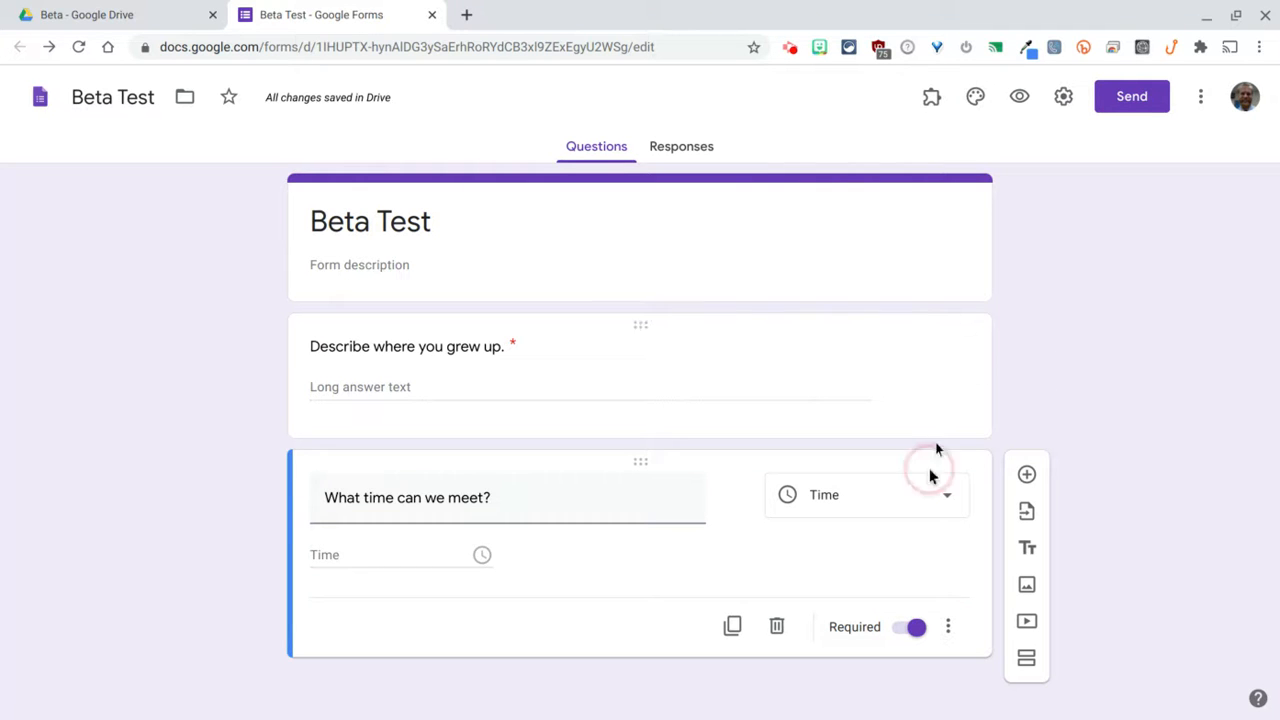
Add a section titled "Section 2" after the meeting time question and insert a blank multiple-choice question in it.
{"action": "left_click", "coordinate": [1030, 665]}
{"action": "scroll", "coordinate": [818, 558], "scroll_direction": "up", "scroll_amount": 1}
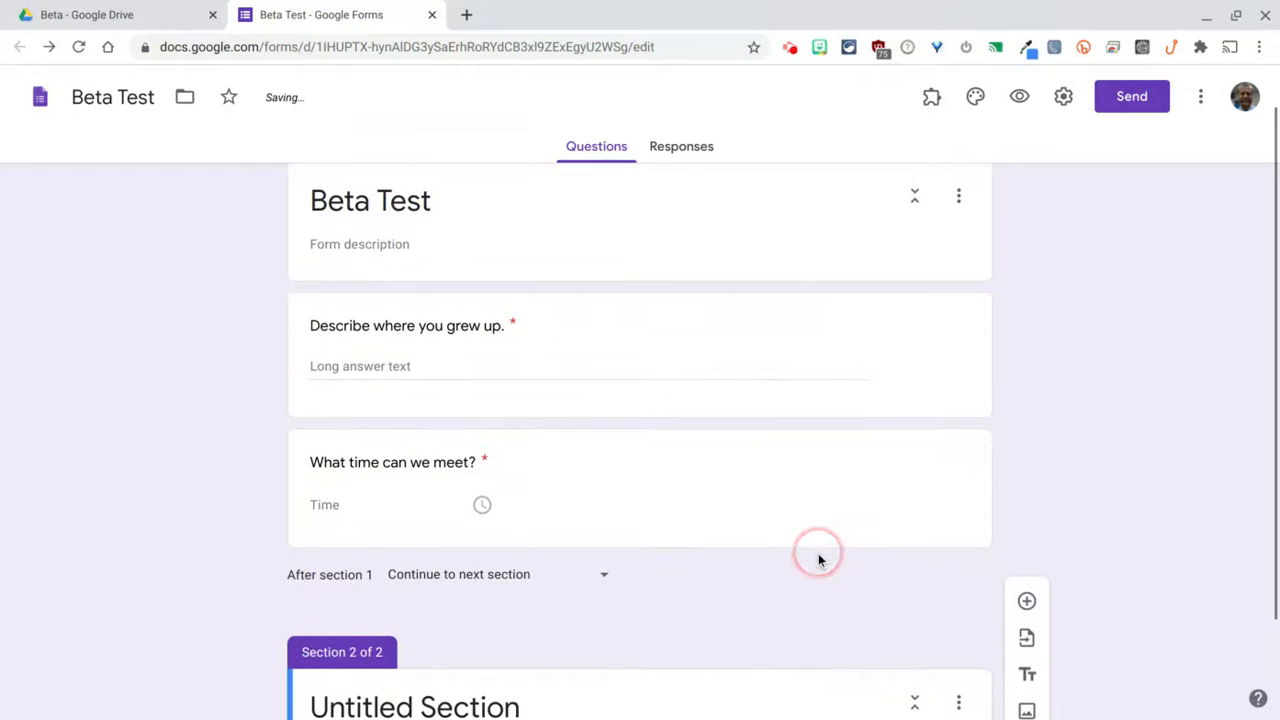
{"action": "scroll", "coordinate": [611, 318], "scroll_direction": "down", "scroll_amount": 1}
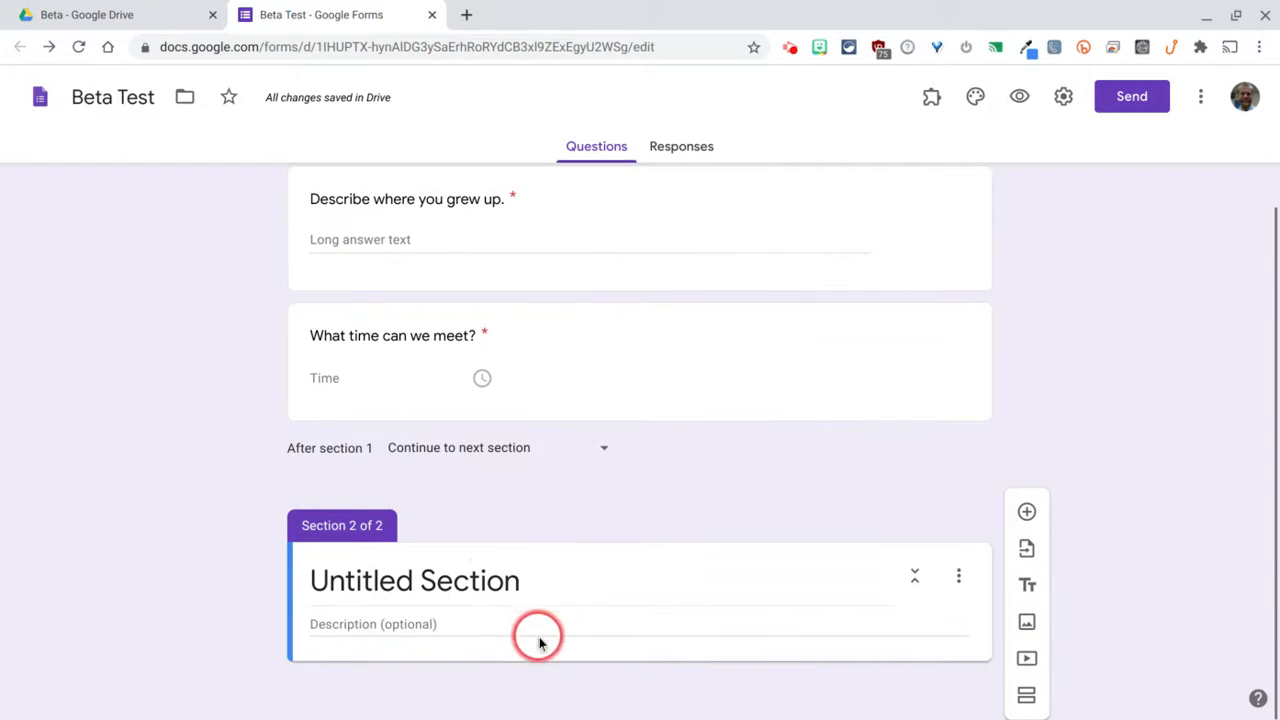
{"action": "triple_click", "coordinate": [520, 583]}
{"action": "type", "text": "Section 2"}
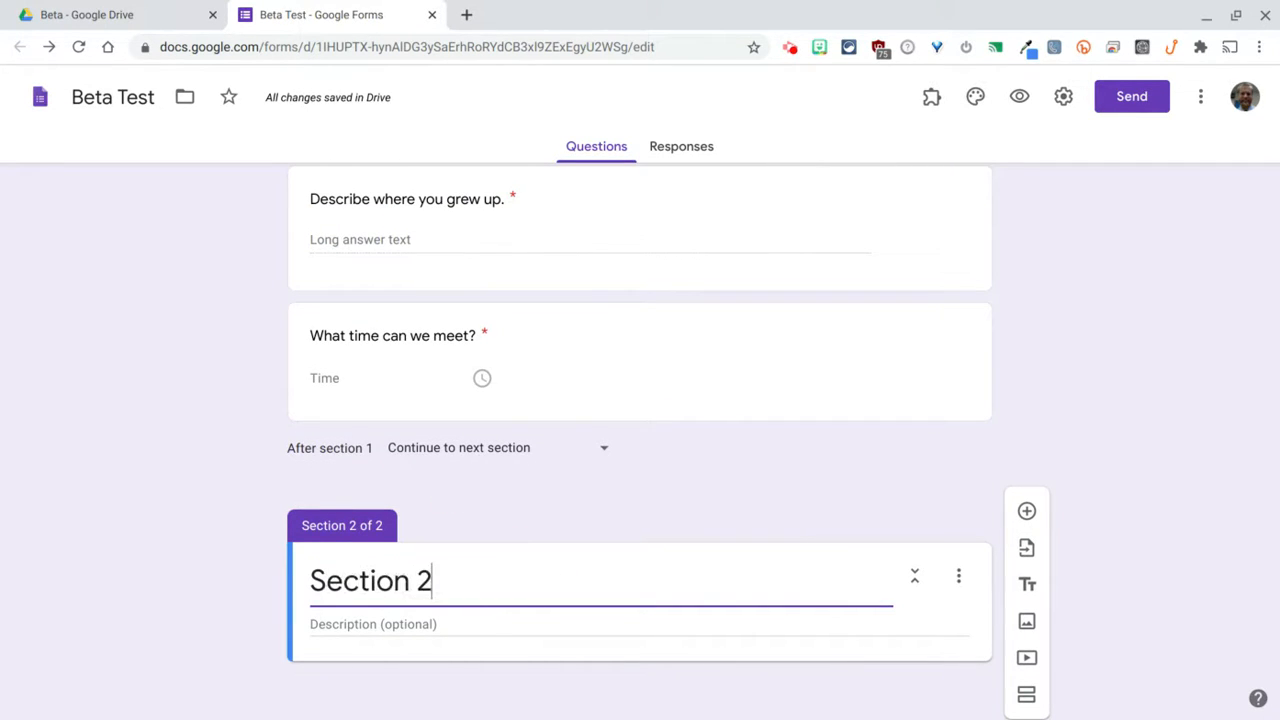
{"action": "left_click", "coordinate": [1026, 511]}
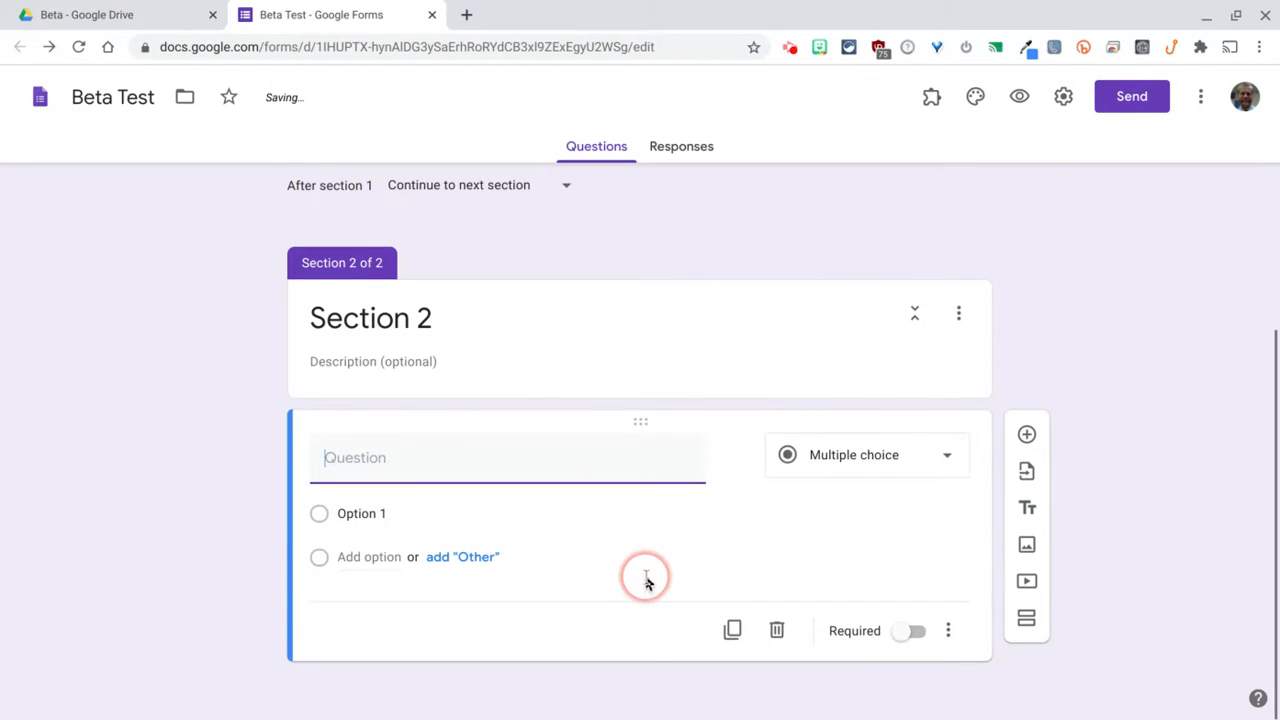
Preview the form, answer the first section with "asdf" and 02:30 PM, and continue to Section 2 without submitting.
{"action": "left_click", "coordinate": [1021, 97]}
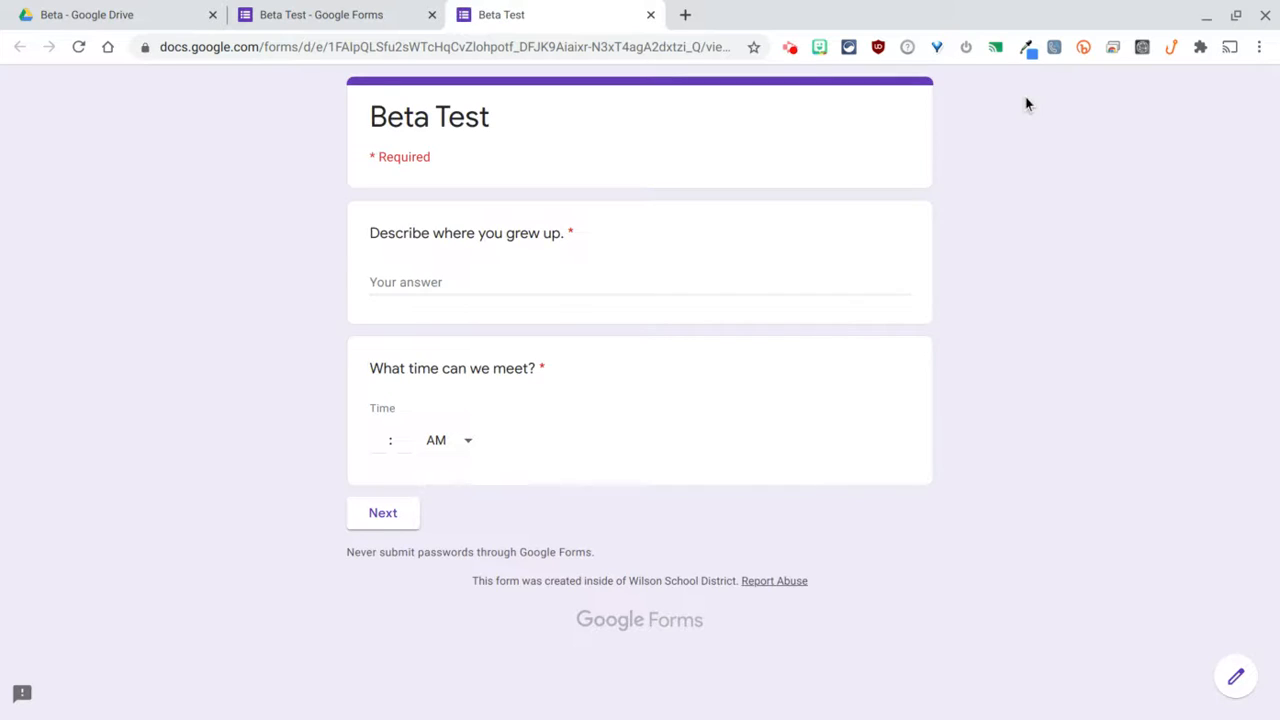
{"action": "left_click", "coordinate": [452, 270]}
{"action": "type", "text": "asdf"}
{"action": "left_click", "coordinate": [414, 455]}
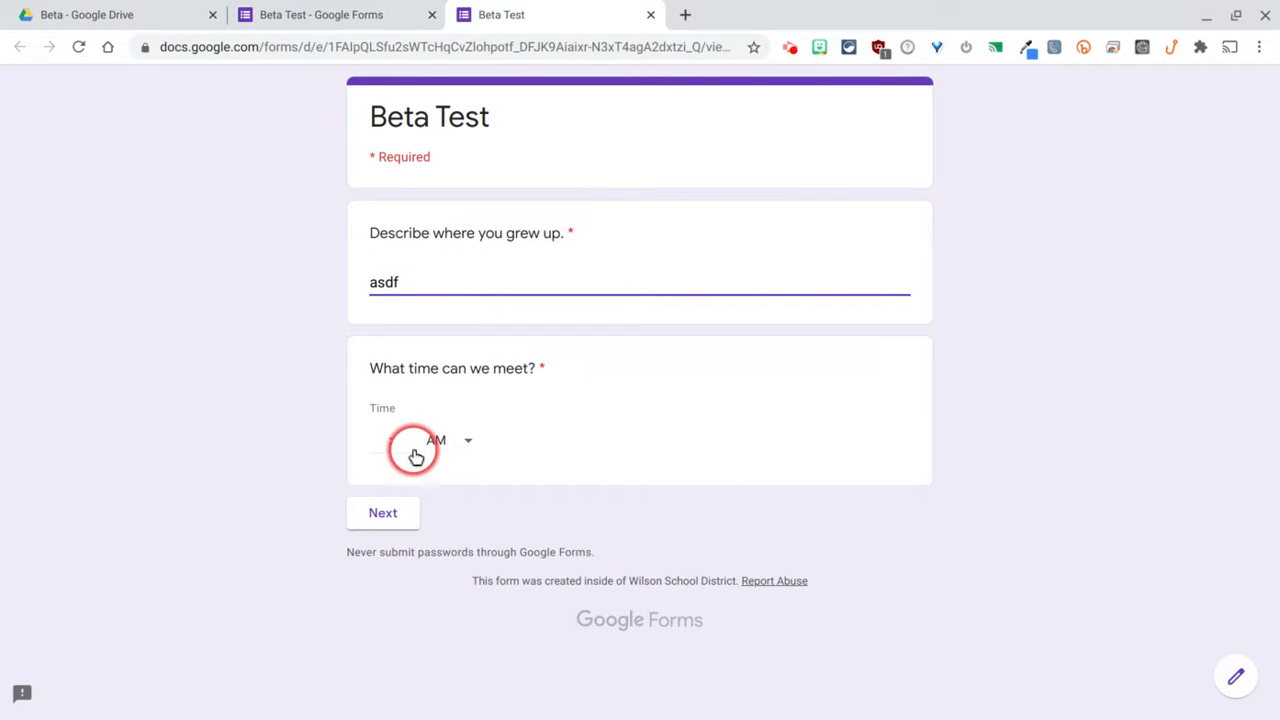
{"action": "left_click", "coordinate": [465, 442]}
{"action": "left_click", "coordinate": [440, 480]}
{"action": "left_click", "coordinate": [381, 440]}
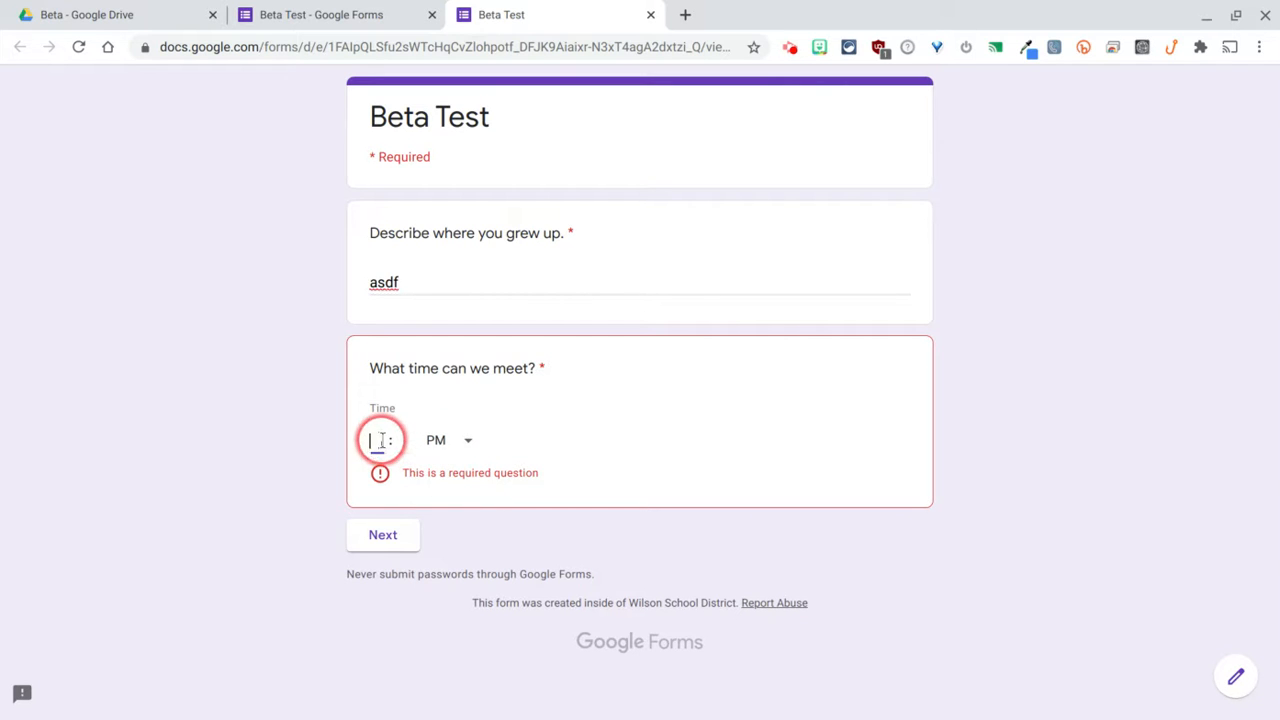
{"action": "type", "text": "02 : 30"}
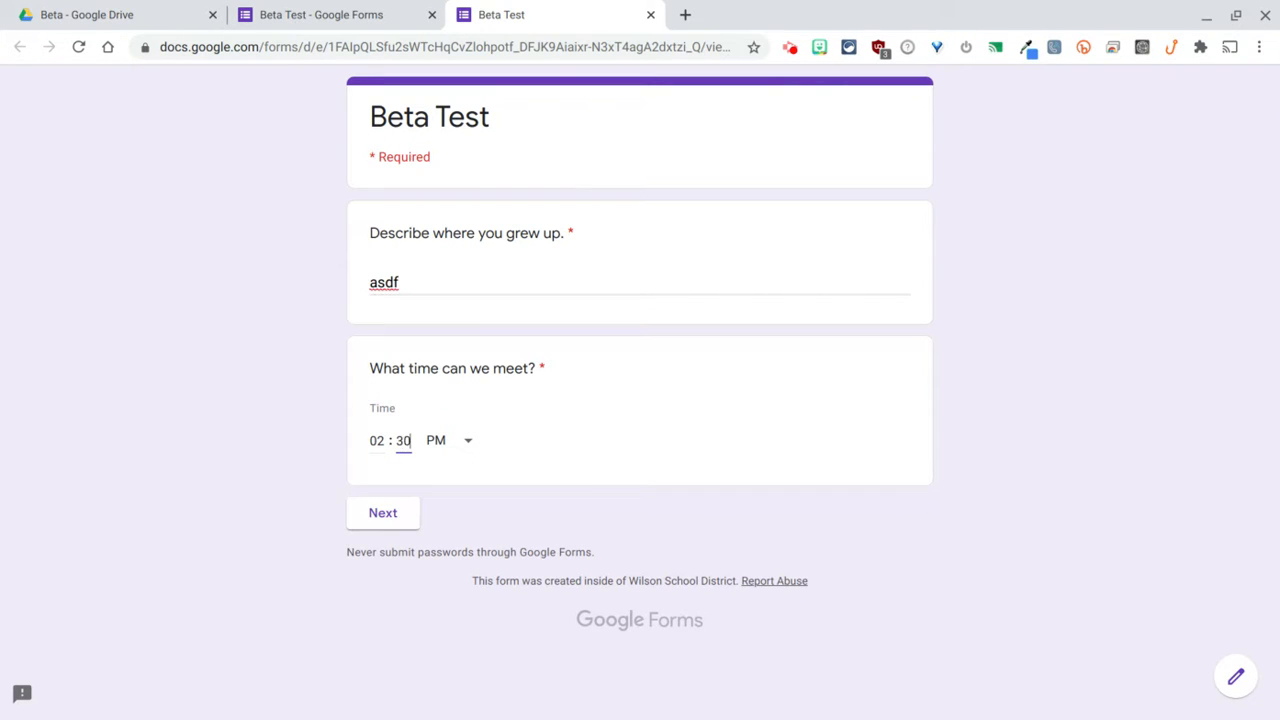
{"action": "left_click", "coordinate": [384, 511]}
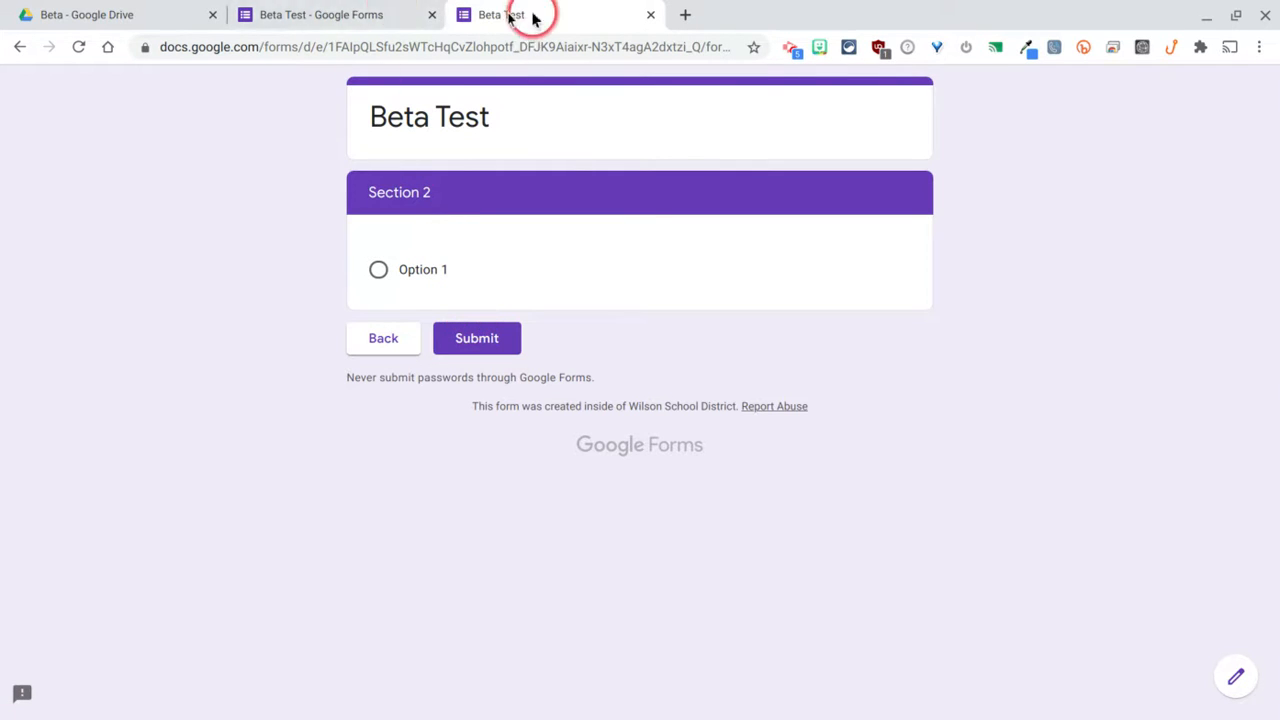
Back in the form editor, search Google images for "cat" and insert the first result into the Section 2 question.
{"action": "left_click", "coordinate": [370, 14]}
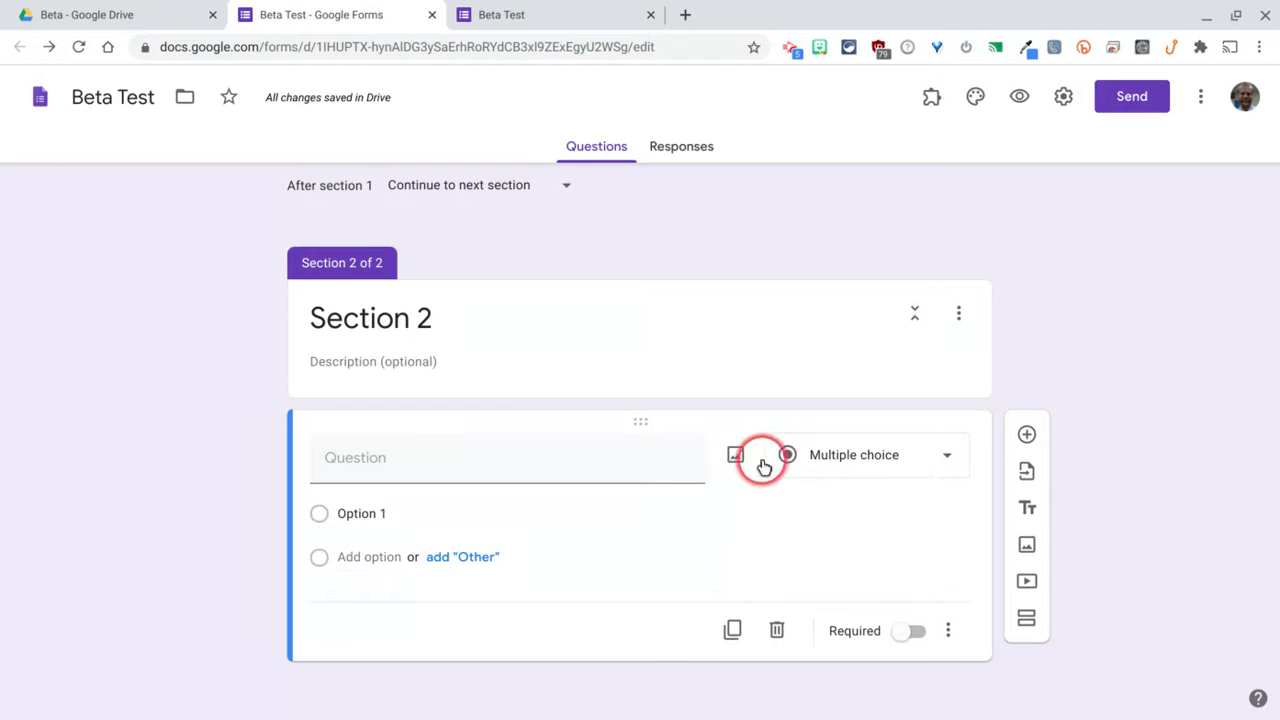
{"action": "left_click", "coordinate": [733, 455]}
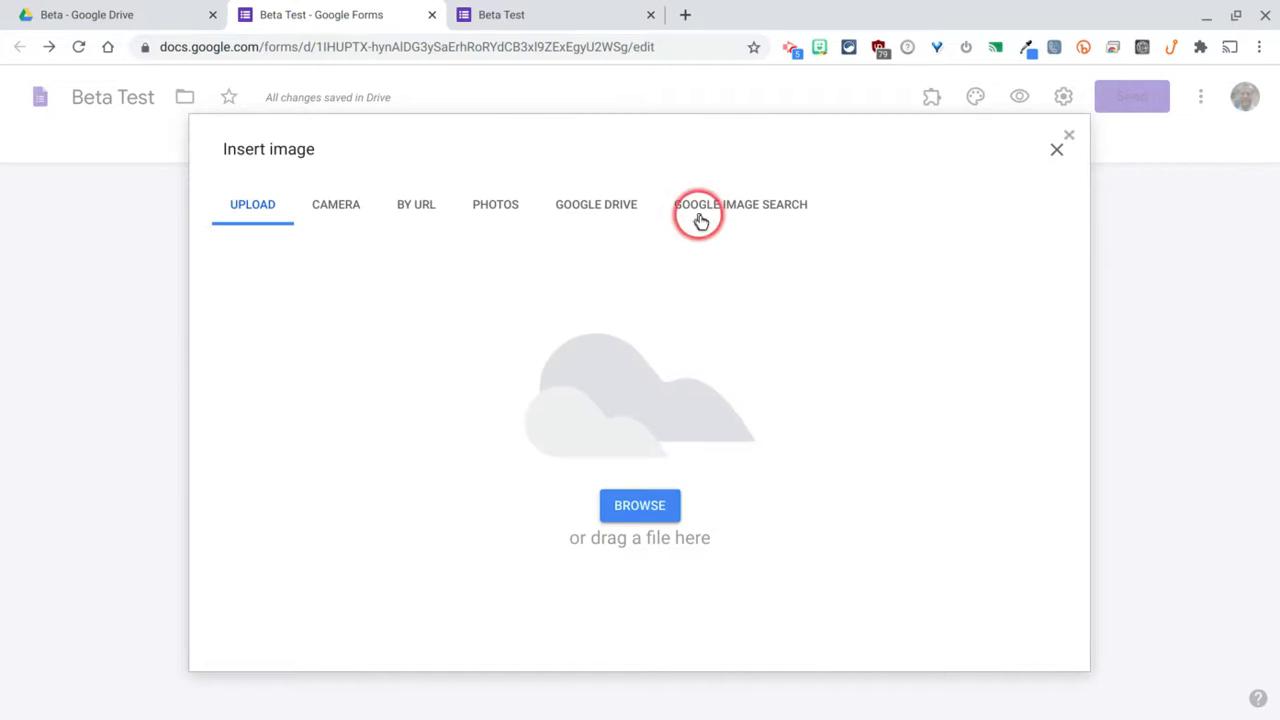
{"action": "left_click", "coordinate": [702, 212]}
{"action": "type", "text": "cat"}
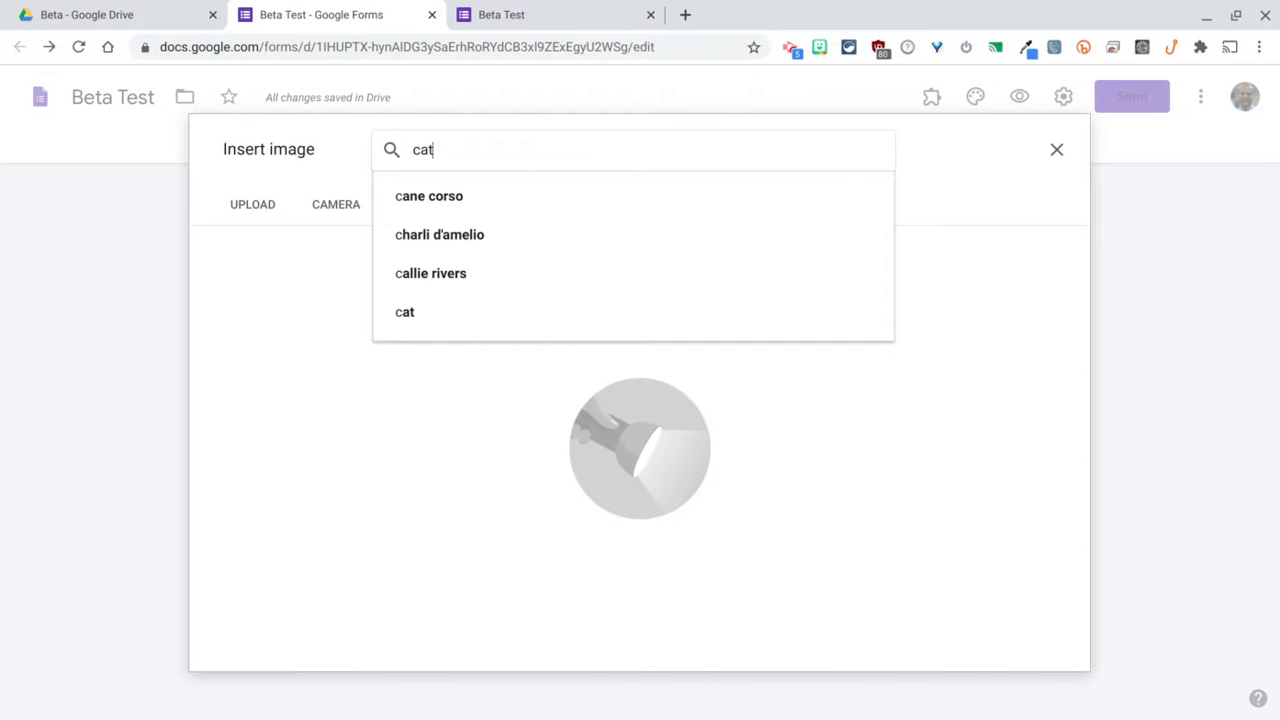
{"action": "key", "text": "Return"}
{"action": "left_click", "coordinate": [334, 294]}
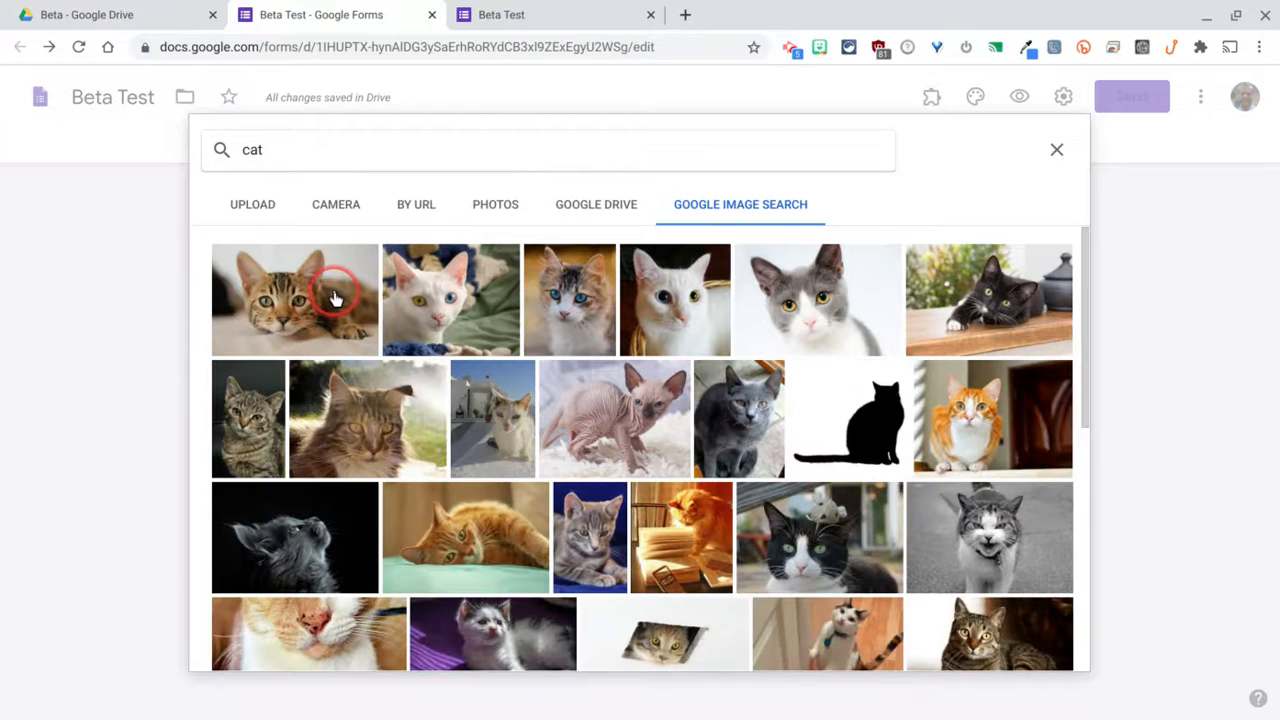
{"action": "left_click", "coordinate": [1037, 652]}
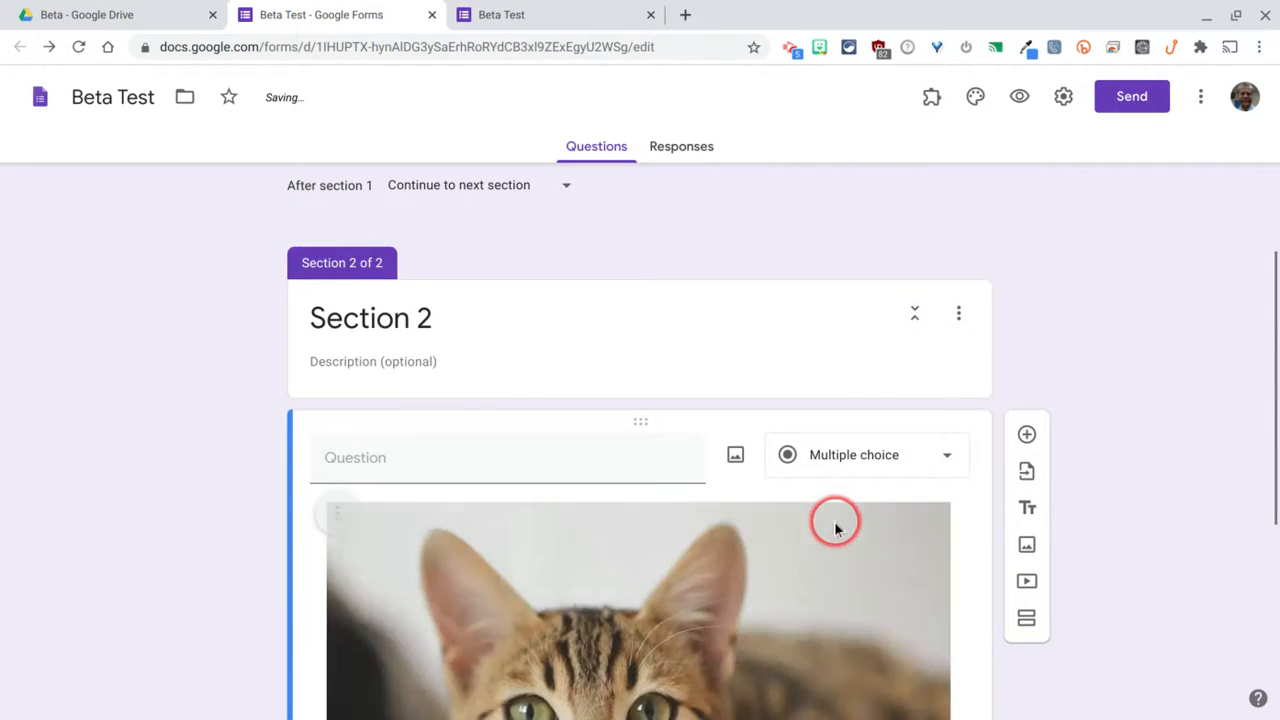
Open a fresh preview of the form and close the earlier preview, discarding its unsubmitted answers.
{"action": "scroll", "coordinate": [837, 527], "scroll_direction": "down", "scroll_amount": 3}
{"action": "left_click", "coordinate": [1022, 100]}
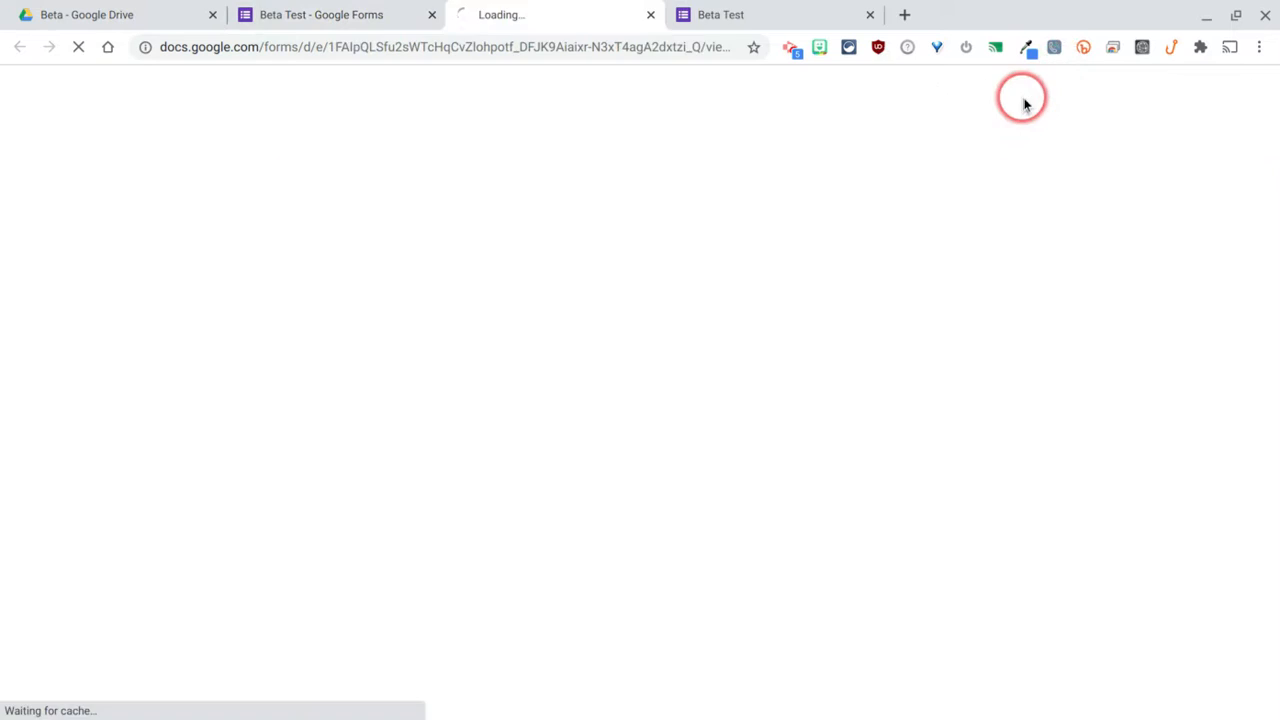
{"action": "left_click", "coordinate": [869, 15]}
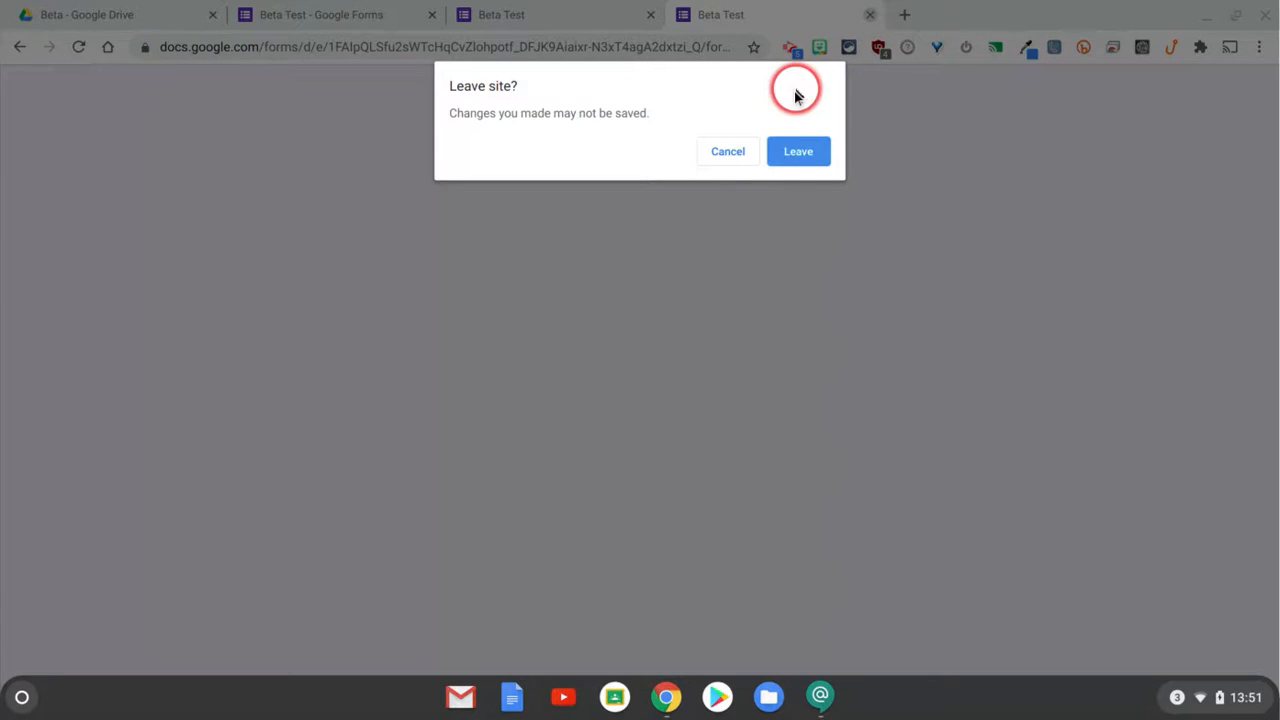
{"action": "left_click", "coordinate": [797, 152]}
Answer the preview's first section with "asdf" and 04:30 AM, check the cat image in Section 2, and return to the form editor.
{"action": "left_click", "coordinate": [424, 298]}
{"action": "type", "text": "asdf"}
{"action": "left_click", "coordinate": [380, 437]}
{"action": "left_click", "coordinate": [398, 511]}
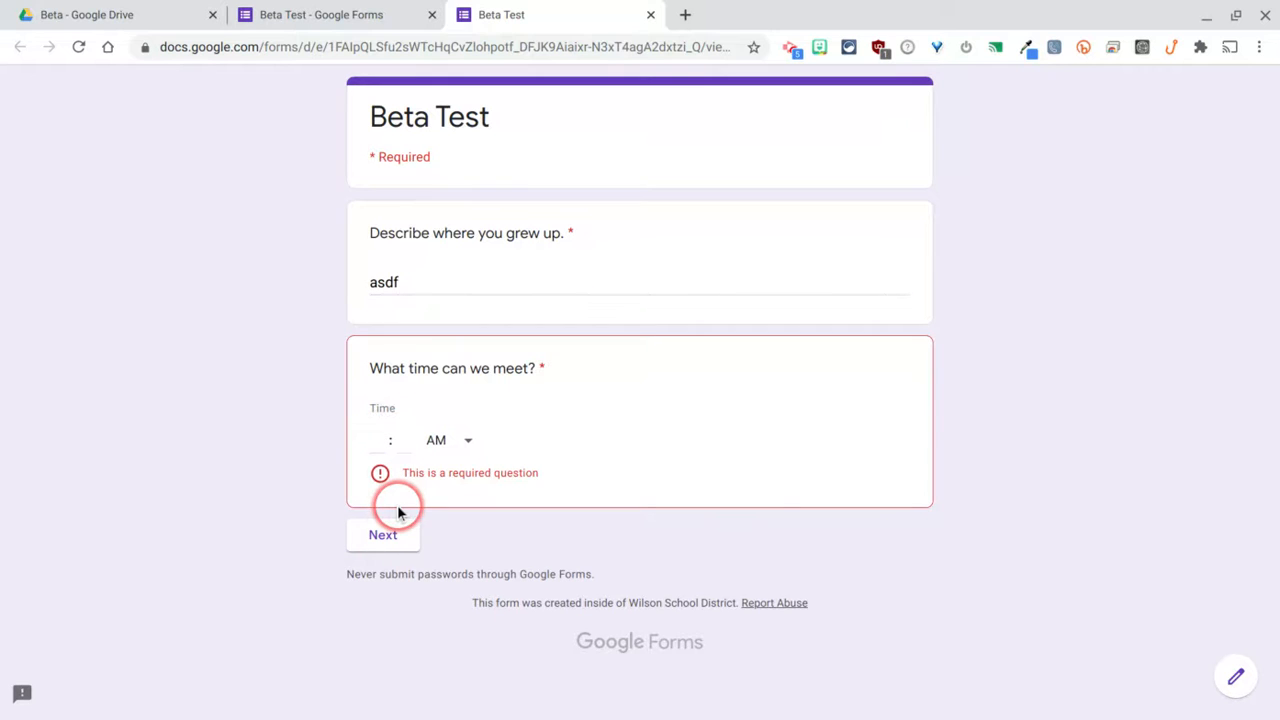
{"action": "left_click", "coordinate": [387, 445]}
{"action": "left_click", "coordinate": [371, 438]}
{"action": "type", "text": "04"}
{"action": "left_click", "coordinate": [400, 438]}
{"action": "type", "text": "3"}
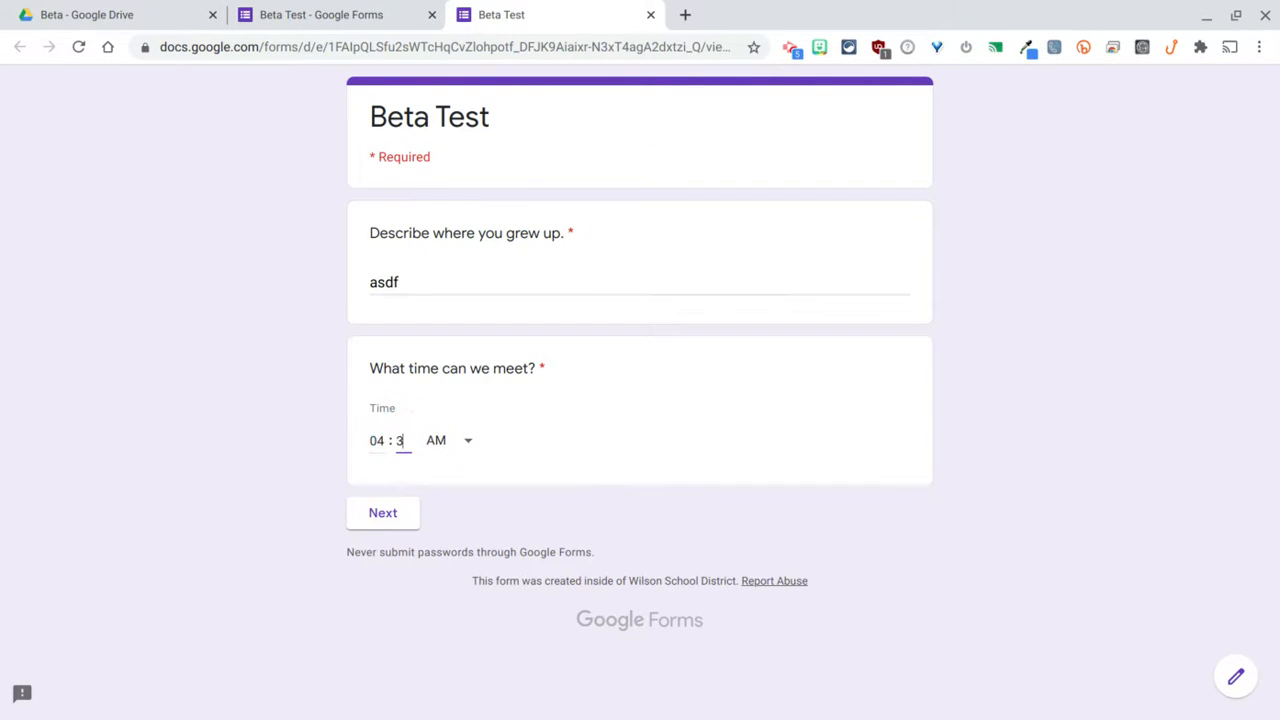
{"action": "type", "text": "0"}
{"action": "left_click", "coordinate": [381, 518]}
{"action": "scroll", "coordinate": [345, 497], "scroll_direction": "down", "scroll_amount": 1}
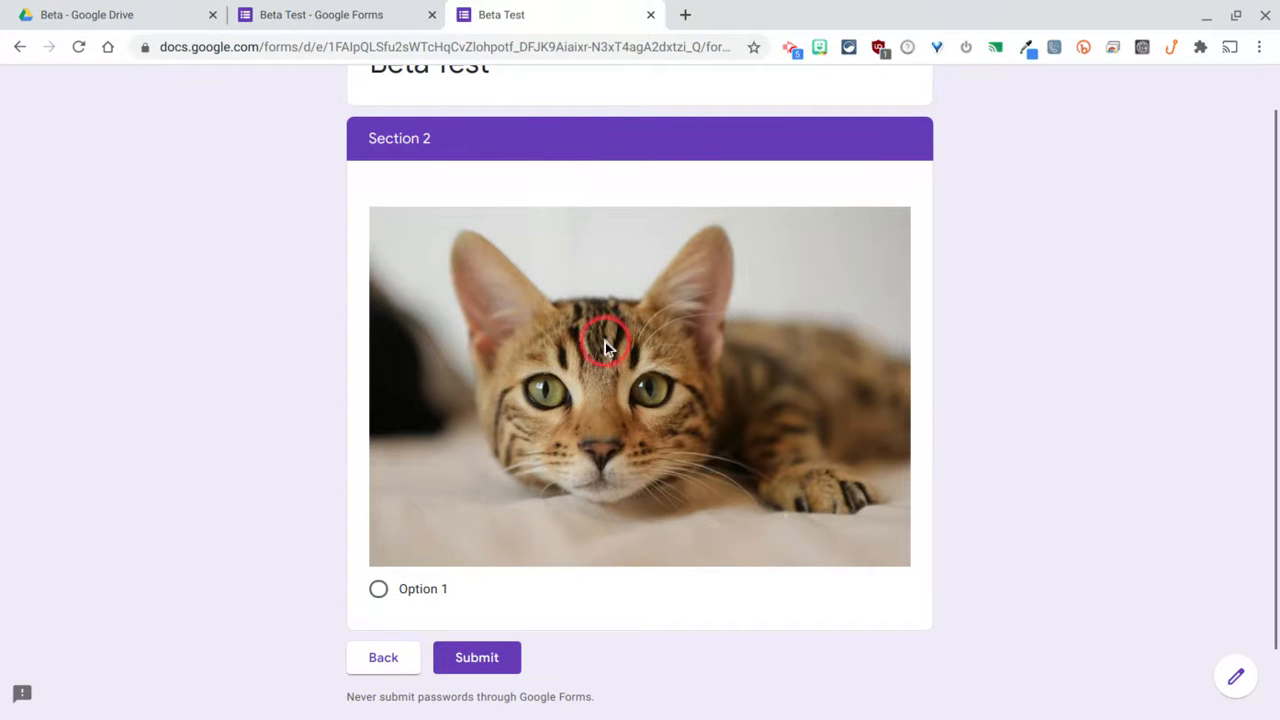
{"action": "left_click", "coordinate": [386, 10]}
{"action": "left_click", "coordinate": [883, 403]}
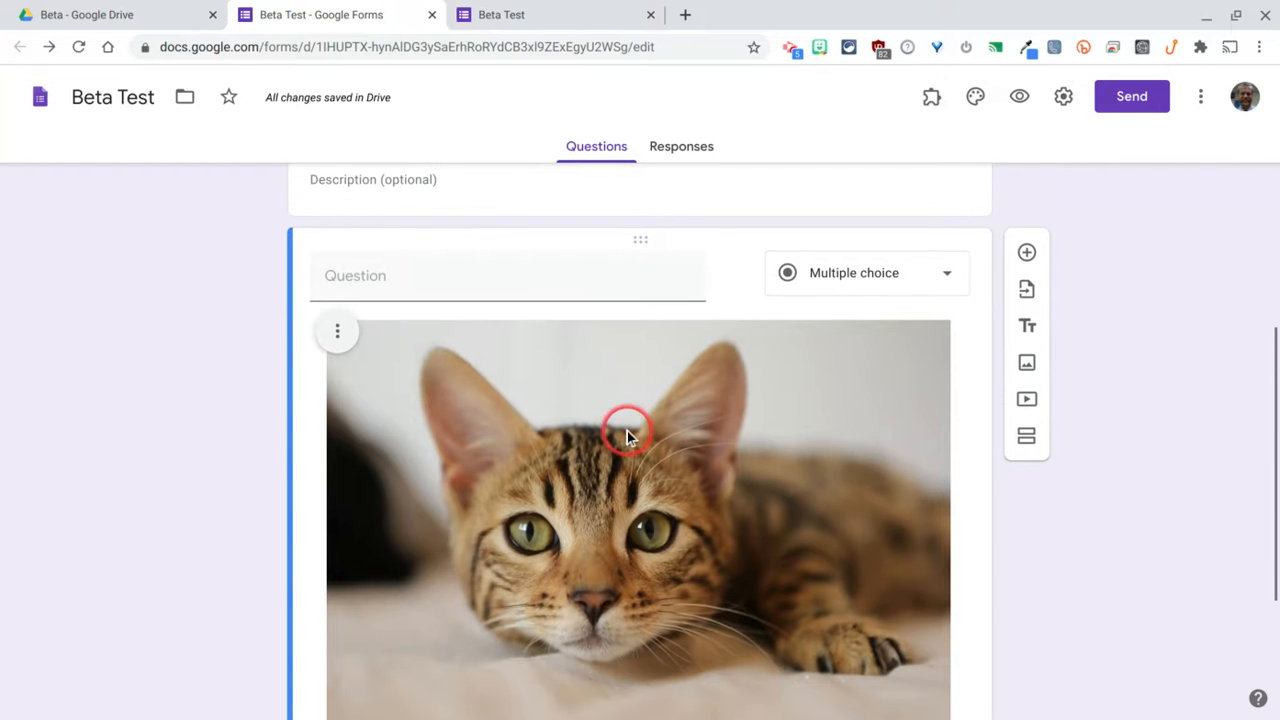
Remove the cat image from the Section 2 multiple choice question.
{"action": "left_click", "coordinate": [336, 331]}
{"action": "left_click", "coordinate": [295, 515]}
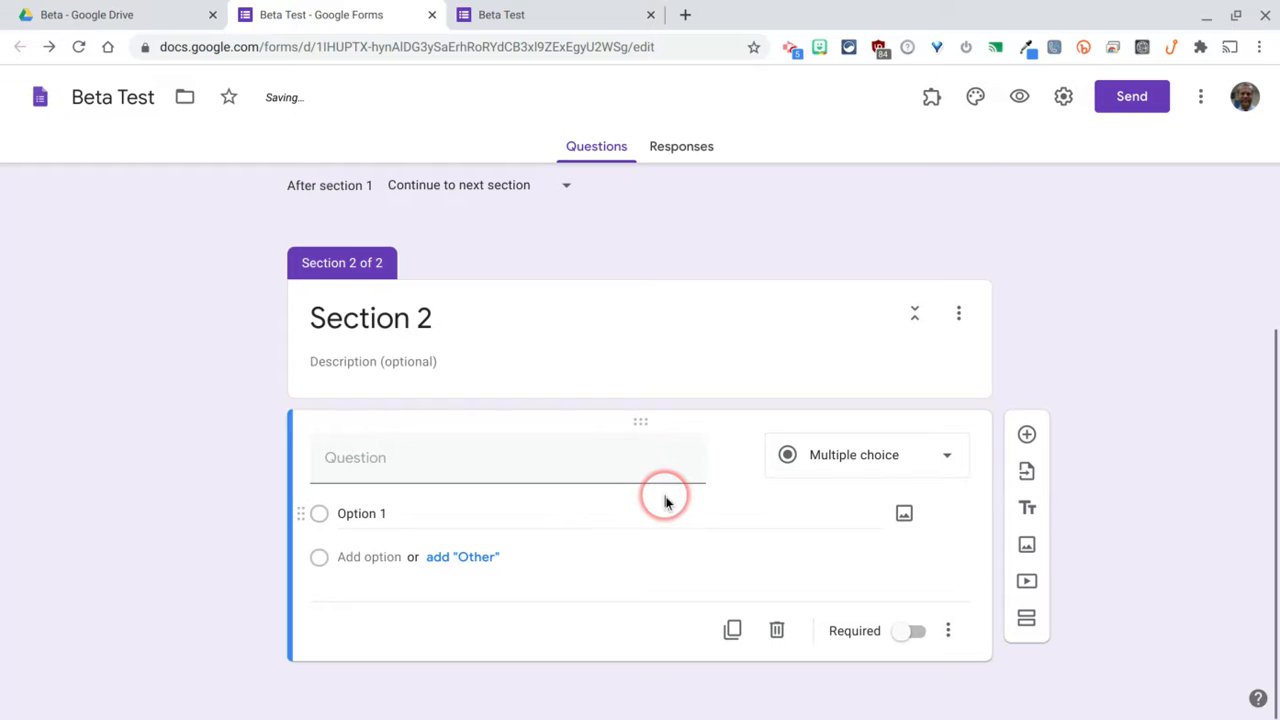
Search YouTube for "cat" and add the first result, "Baby Cats - Cute and Funny Cat Videos Compilation #34", as a video below the Section 2 question.
{"action": "left_click", "coordinate": [1025, 584]}
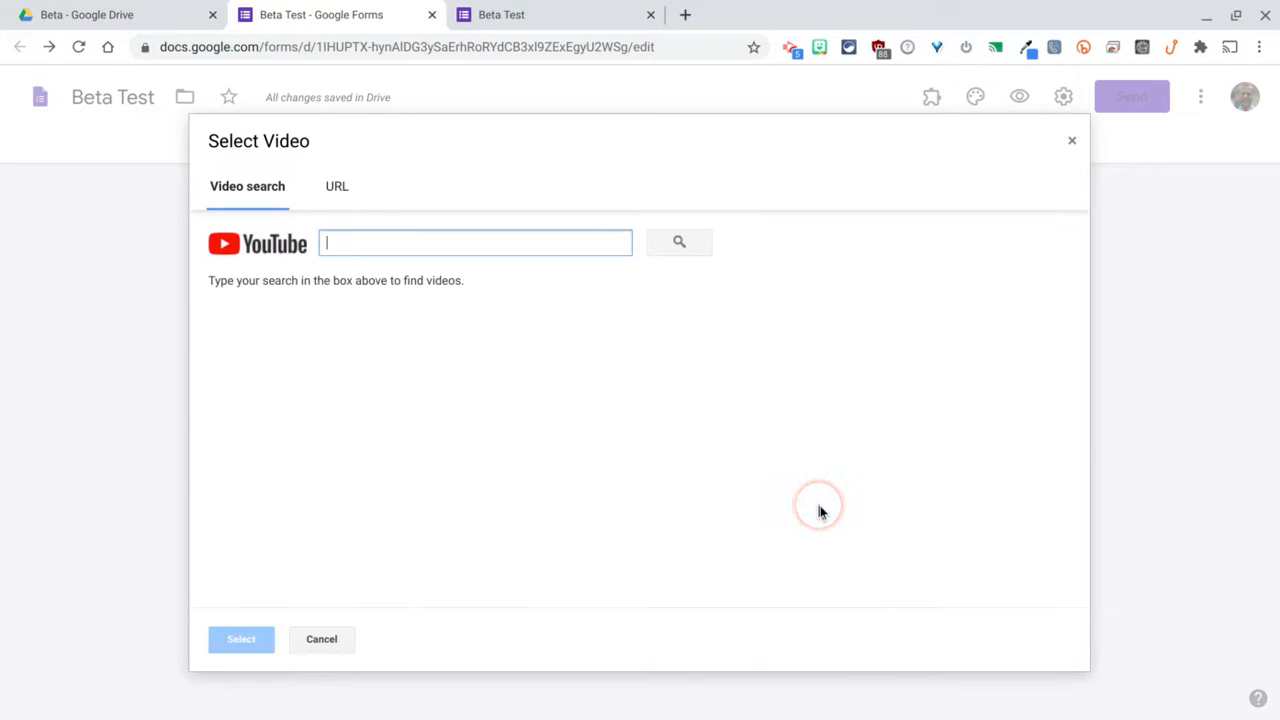
{"action": "type", "text": "cat"}
{"action": "key", "text": "Return"}
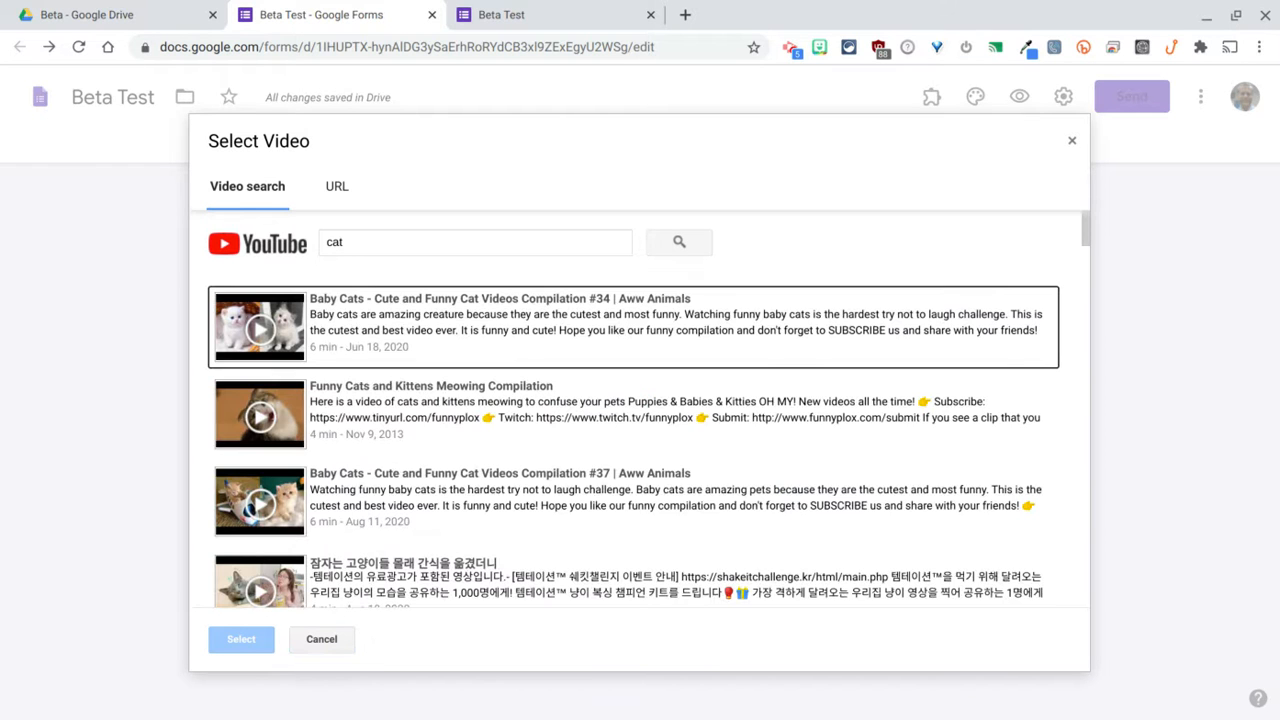
{"action": "left_click", "coordinate": [466, 328]}
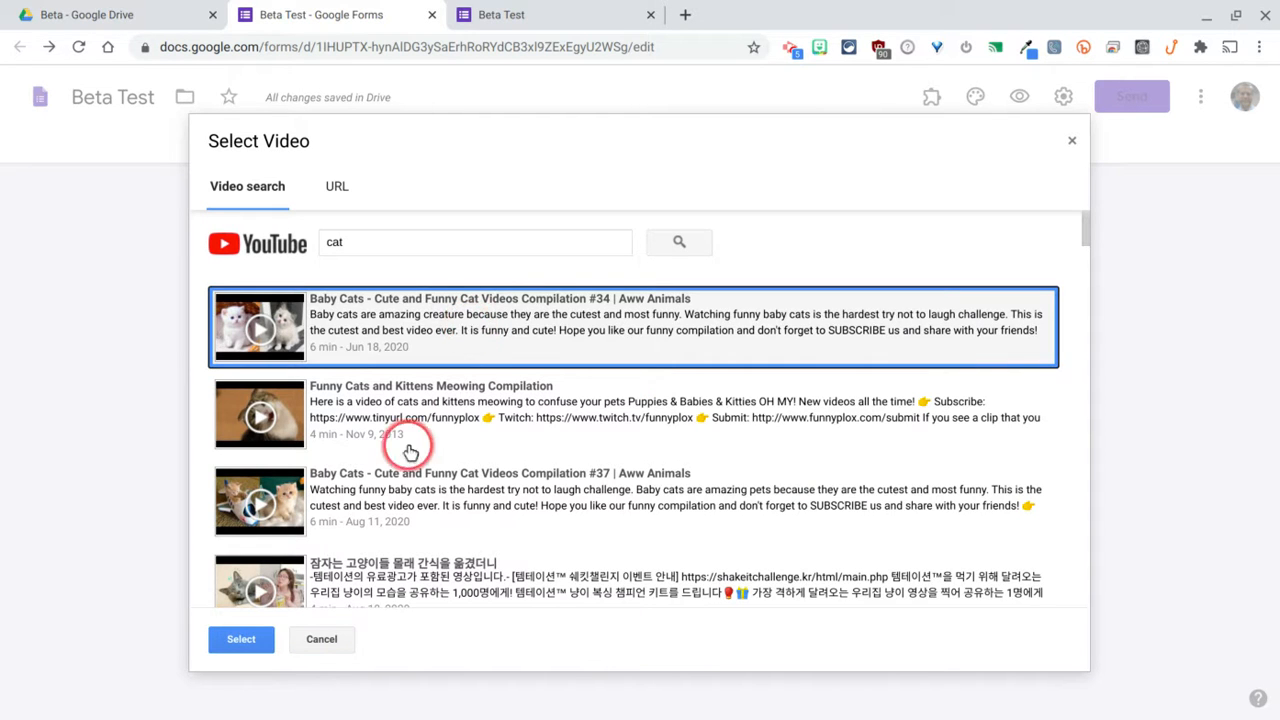
{"action": "left_click", "coordinate": [242, 639]}
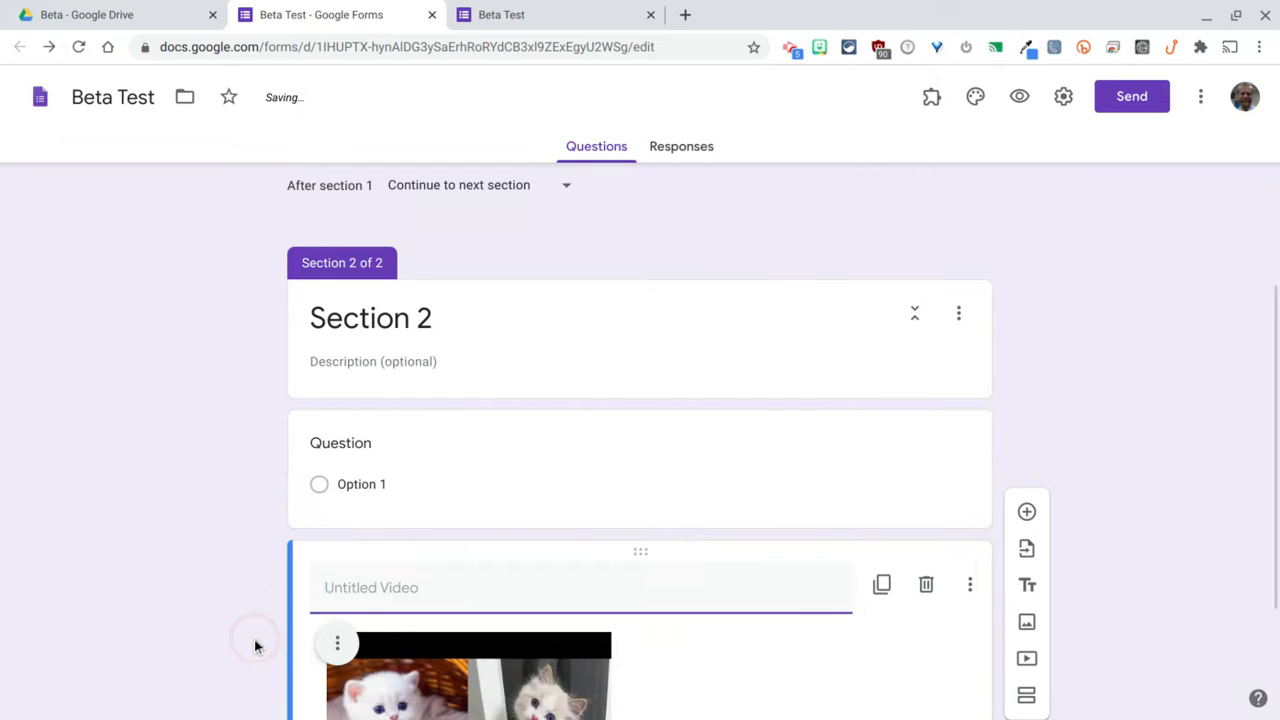
{"action": "scroll", "coordinate": [362, 467], "scroll_direction": "down", "scroll_amount": 3}
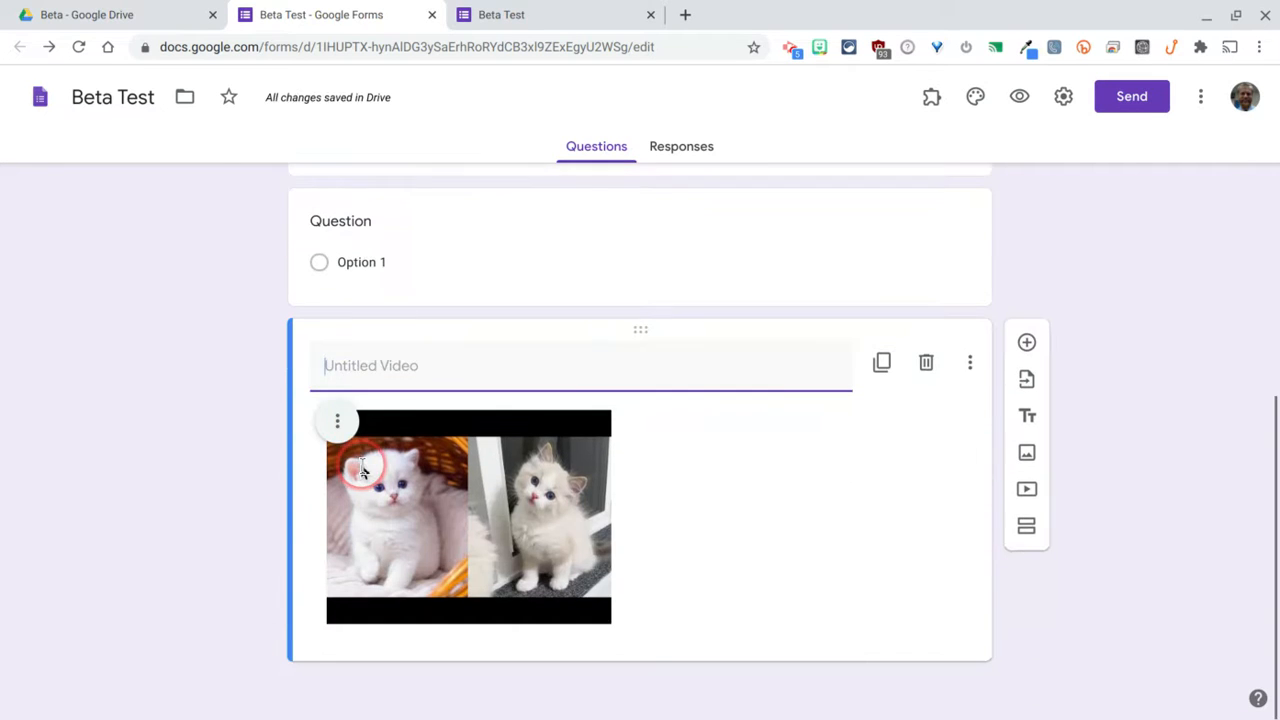
{"action": "left_click", "coordinate": [440, 377]}
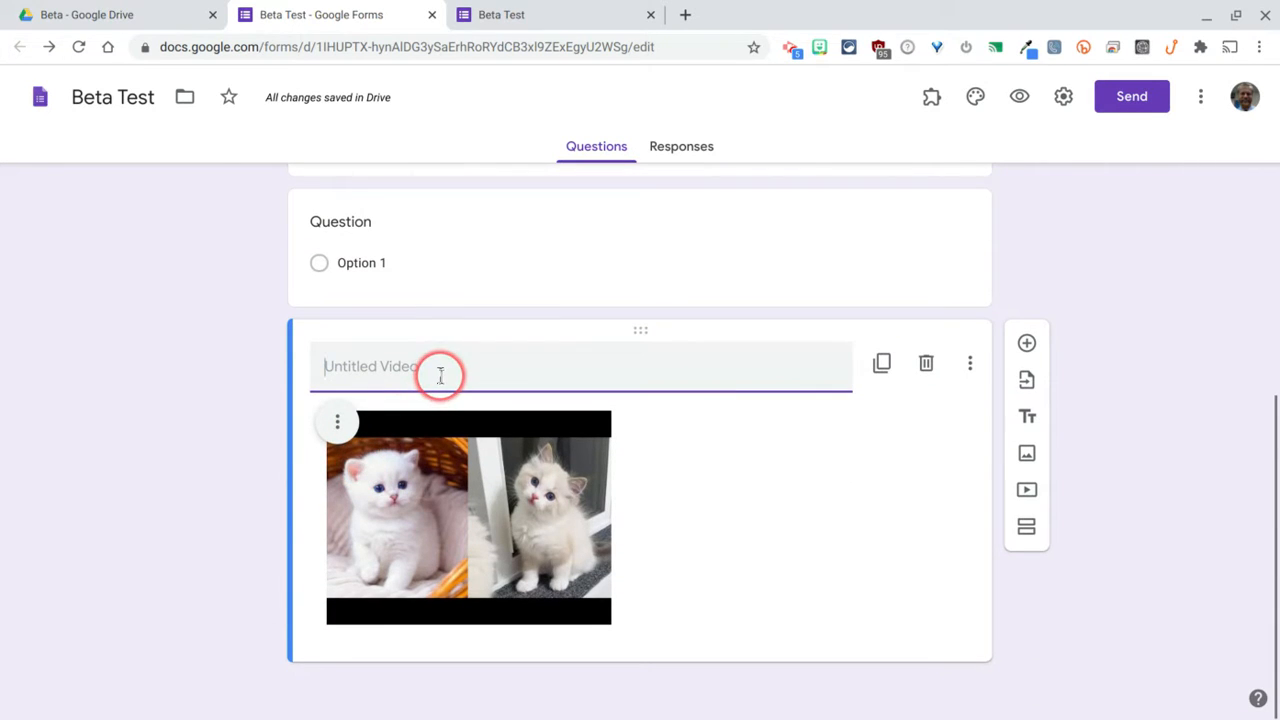